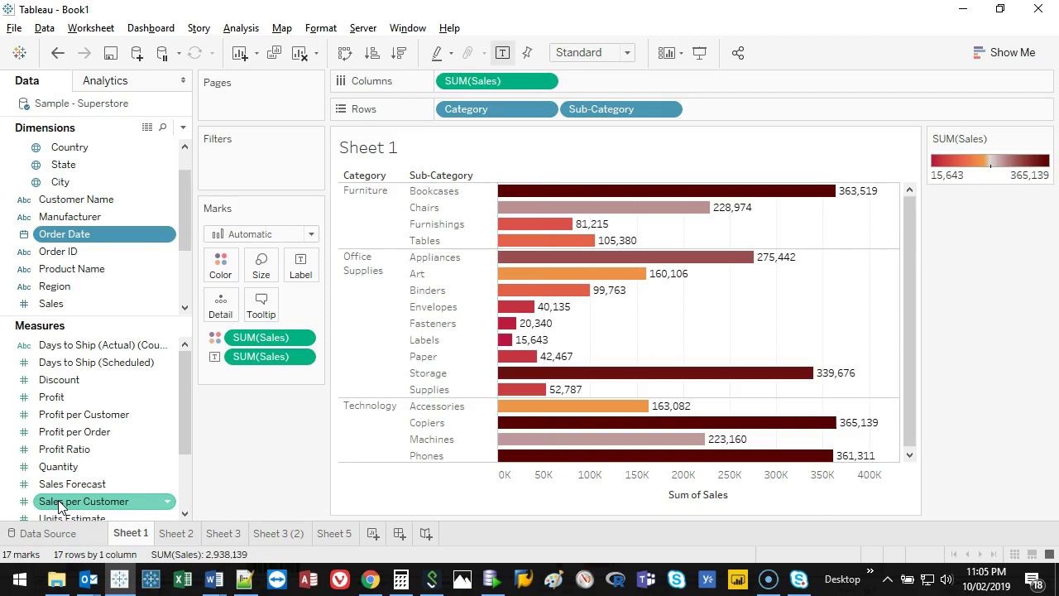
Step: Start a new worksheet with Category and Segment as row levels
click(12, 581)
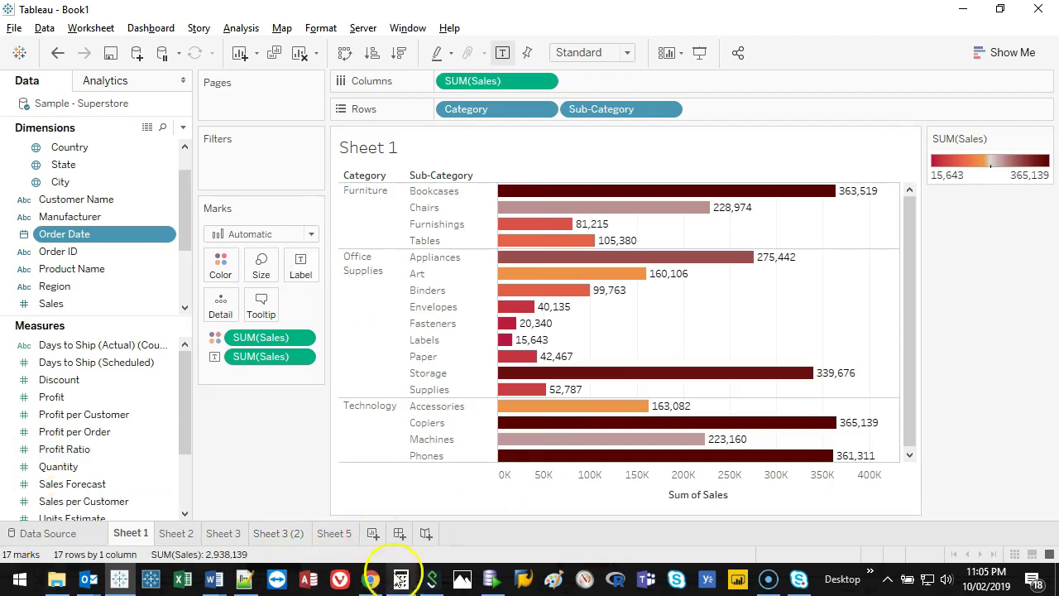
click(373, 533)
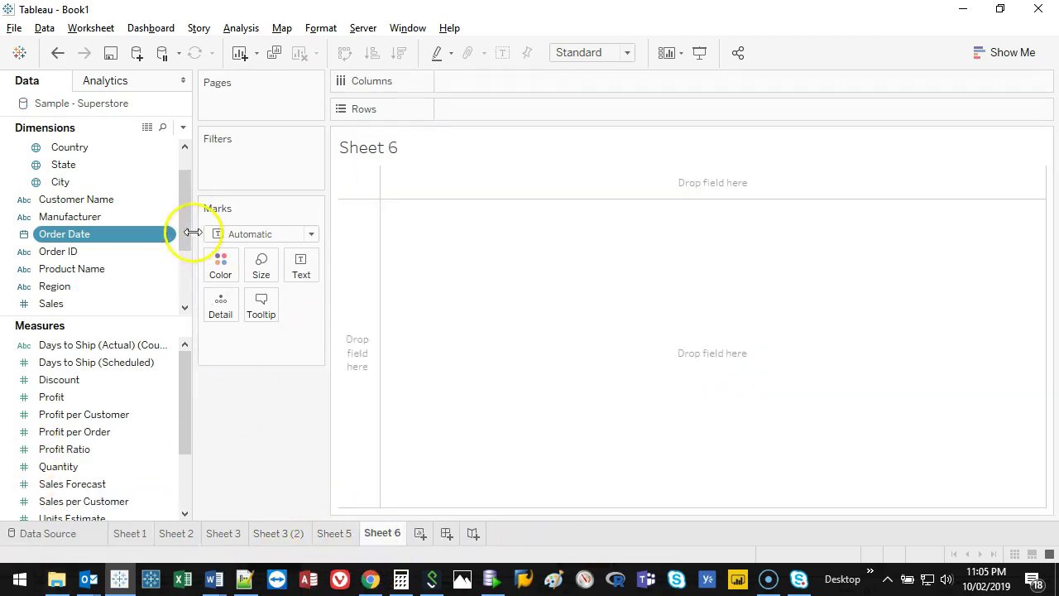
drag(184, 232, 185, 218)
drag(83, 157, 472, 110)
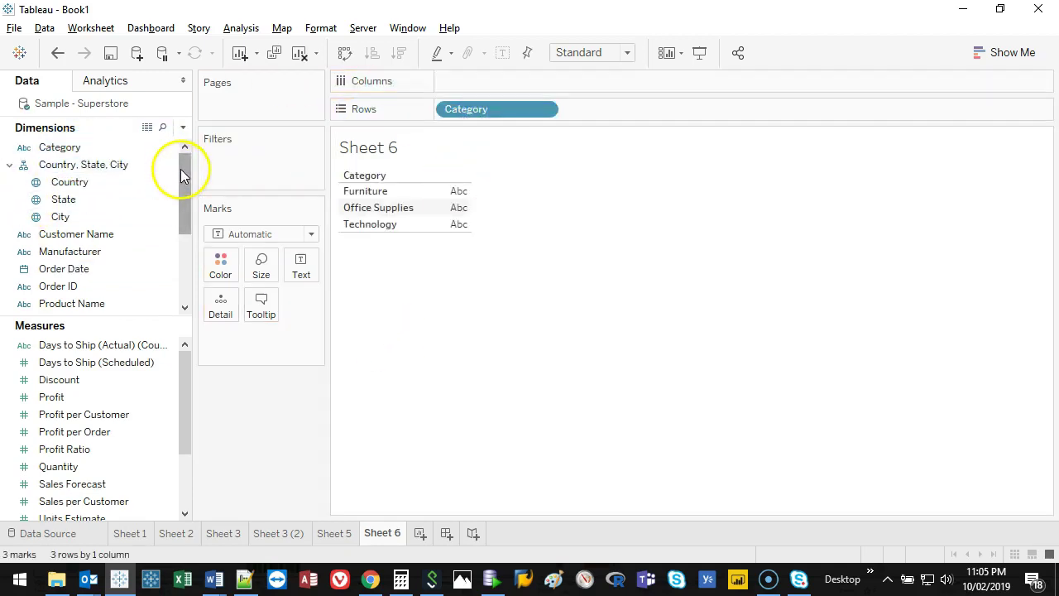
drag(185, 166, 176, 246)
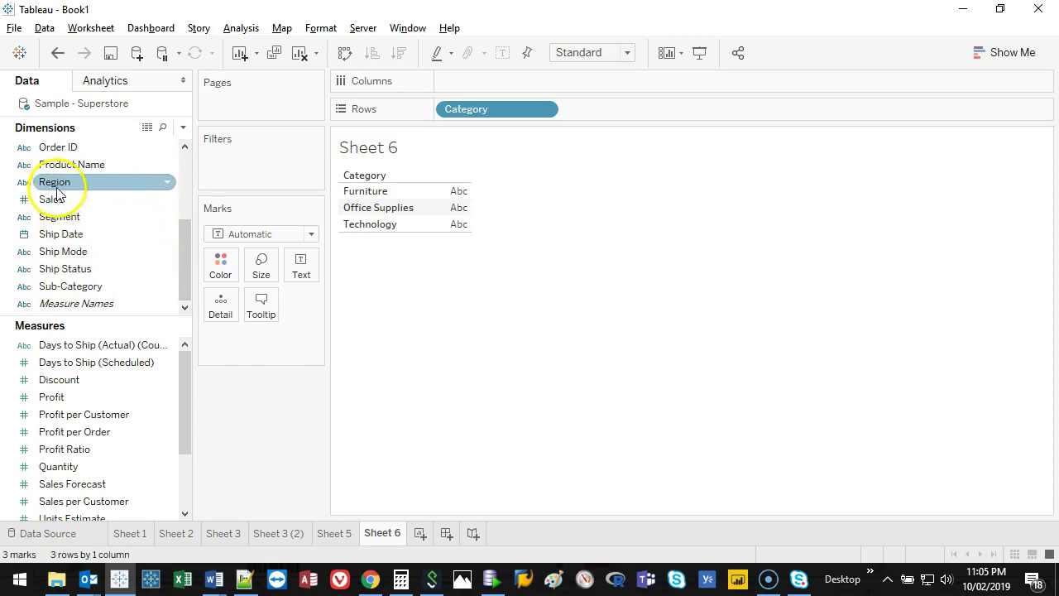
drag(71, 217, 607, 108)
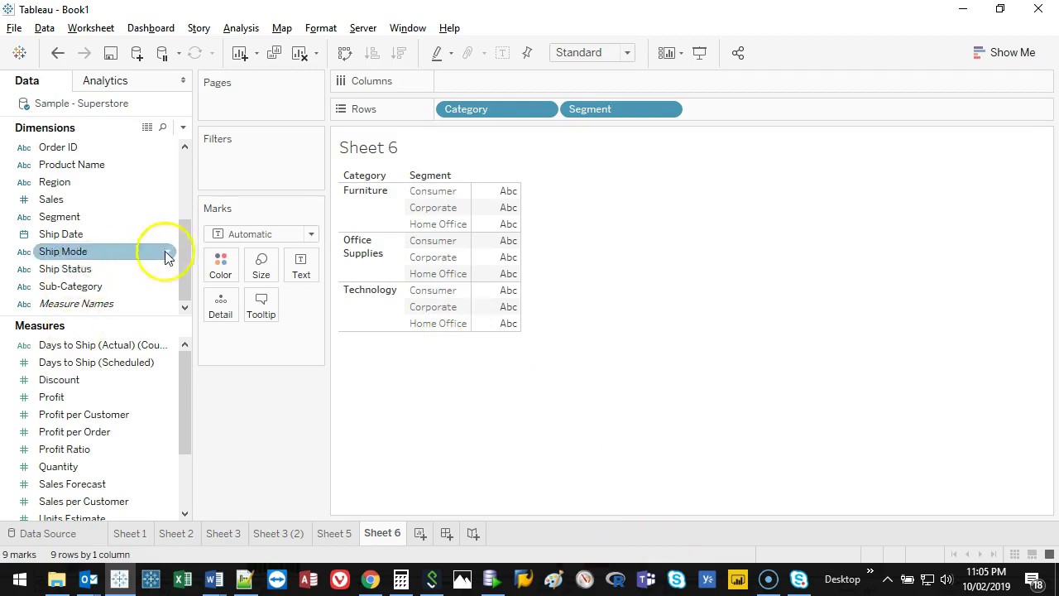
Step: Convert Sales to a measure and plot SUM(Sales) on Columns as horizontal bars
drag(183, 404, 183, 422)
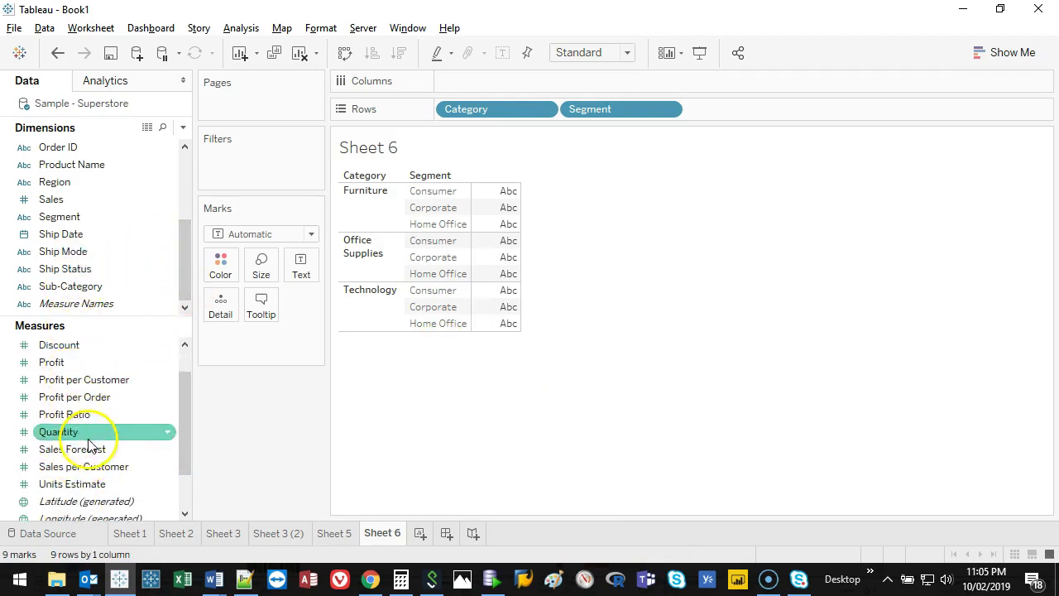
drag(186, 406, 51, 201)
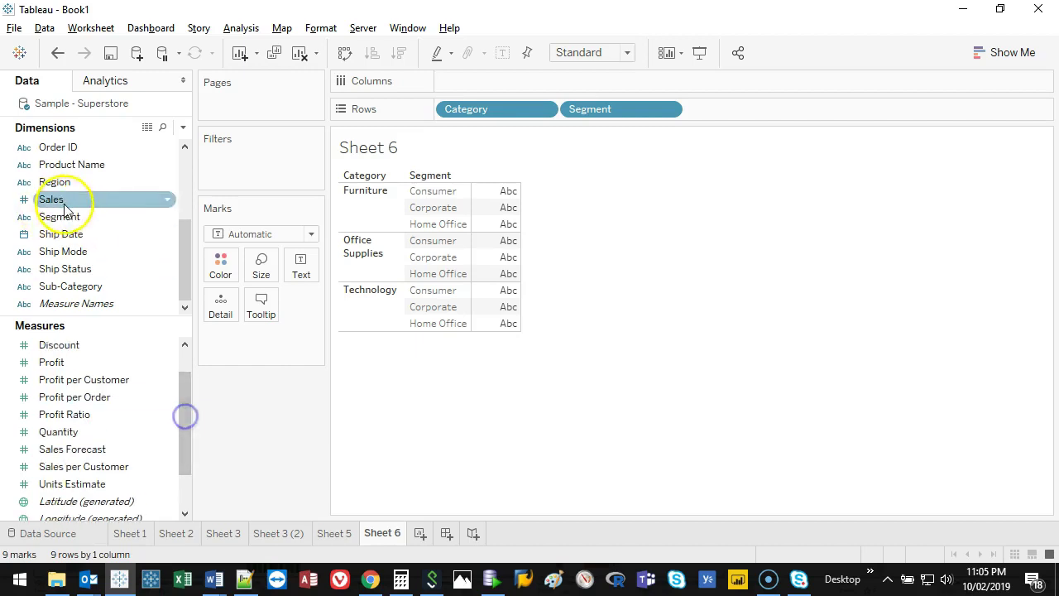
right_click(50, 201)
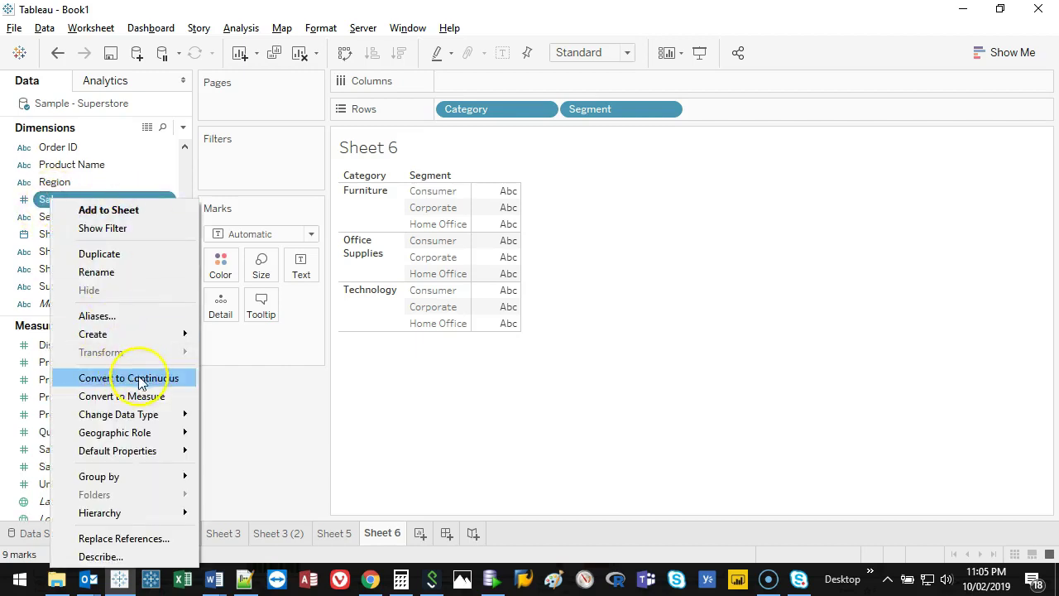
click(137, 396)
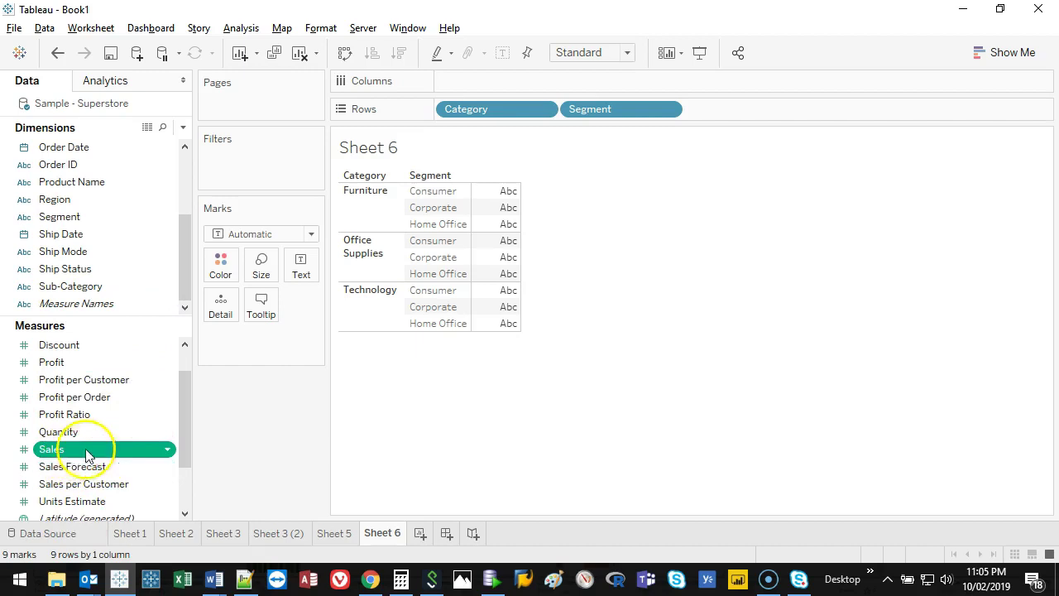
drag(80, 457, 517, 82)
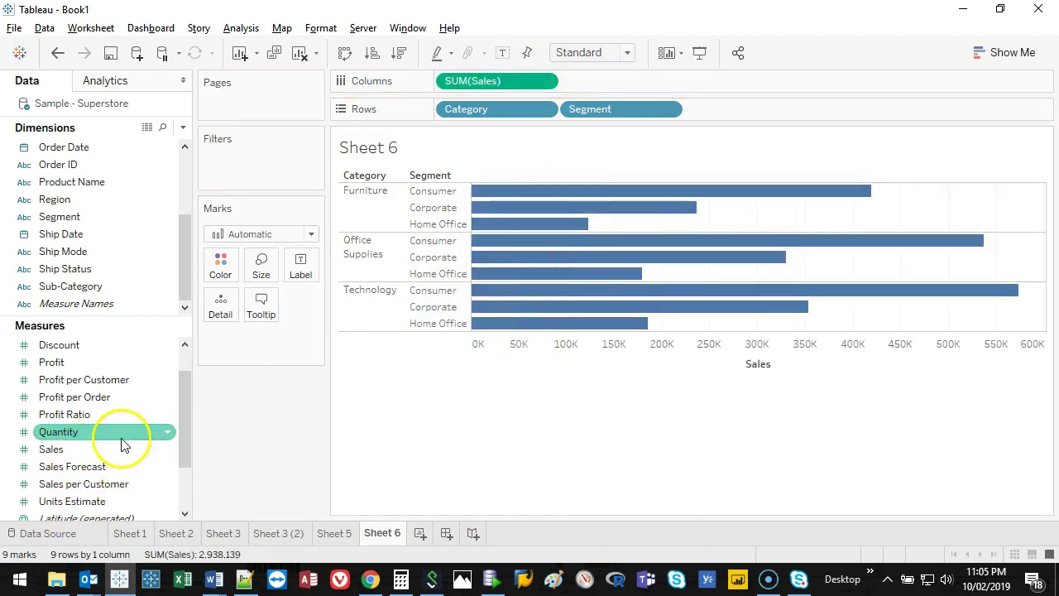
Step: Put SUM(Sales) on Label so each bar shows its total, e.g. 419,050 for Furniture Consumer
drag(110, 323, 113, 283)
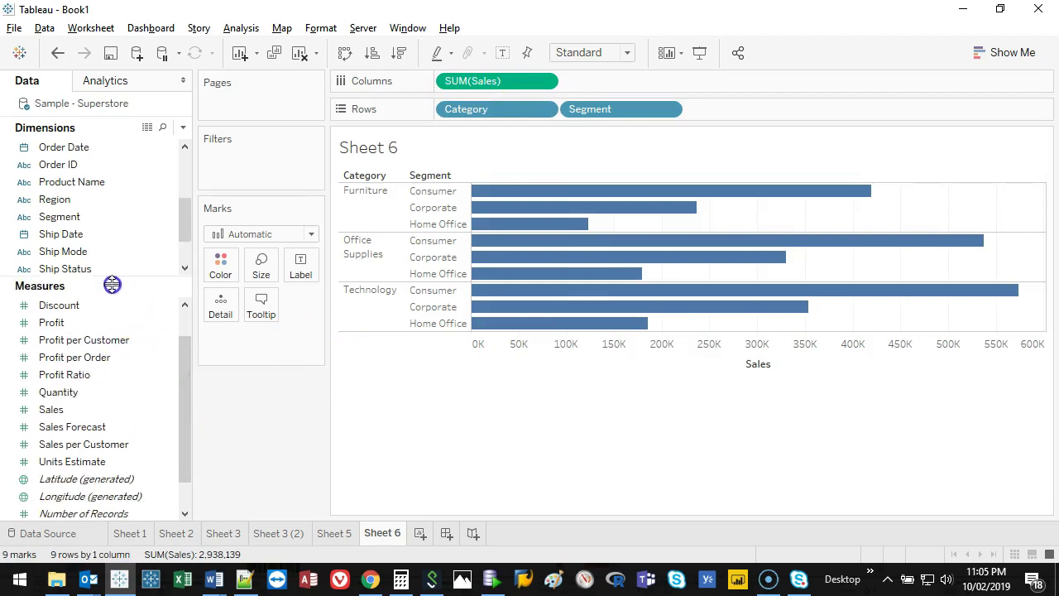
drag(73, 420, 304, 270)
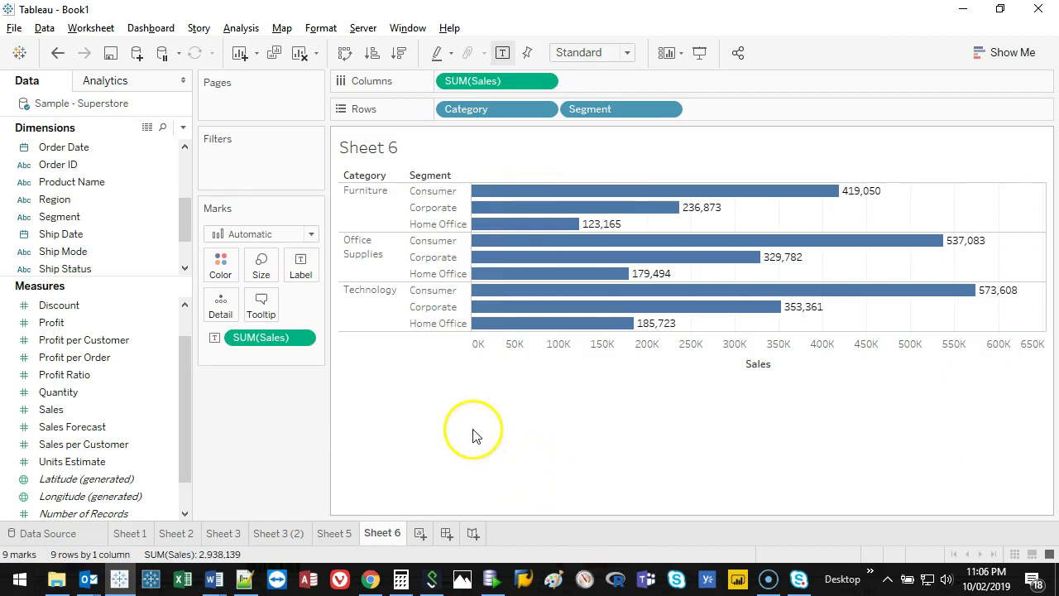
mouse_move(629, 196)
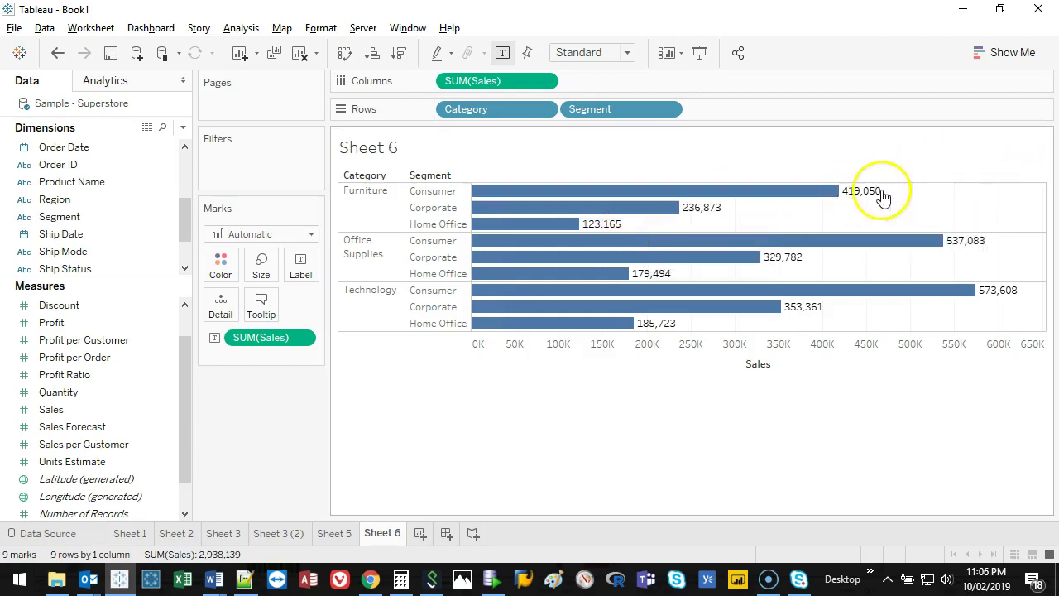
mouse_move(869, 192)
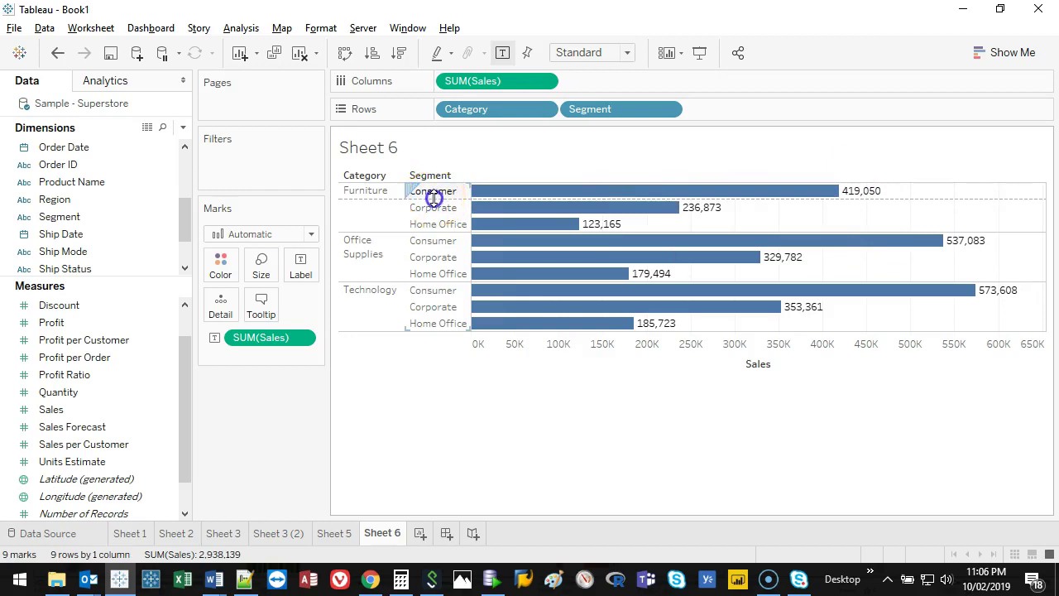
Step: Make the bar rows taller and add Category to the labels, placed above the sales value
drag(435, 209, 428, 208)
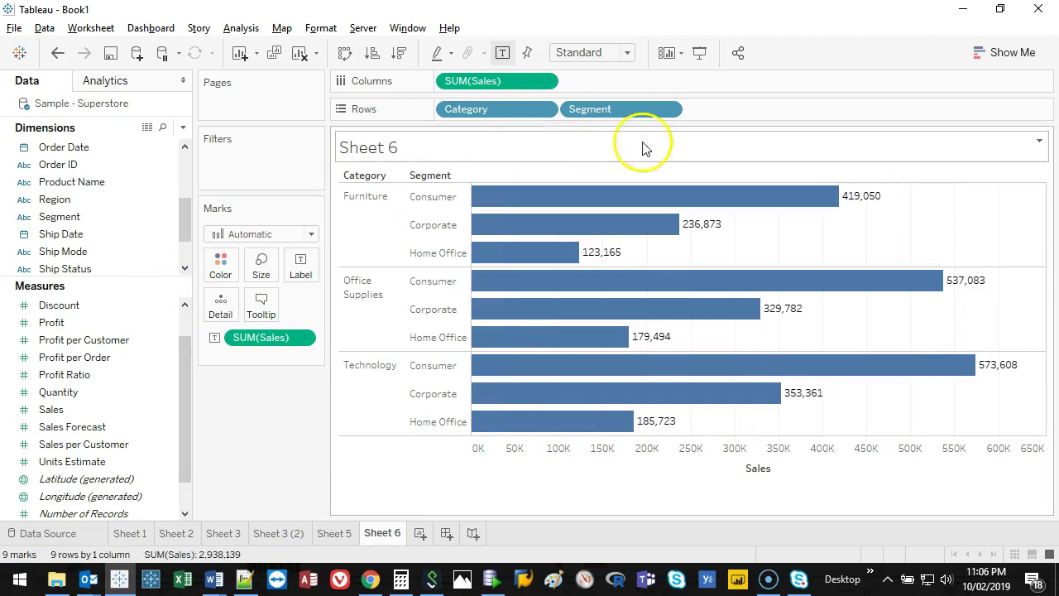
drag(186, 373, 187, 345)
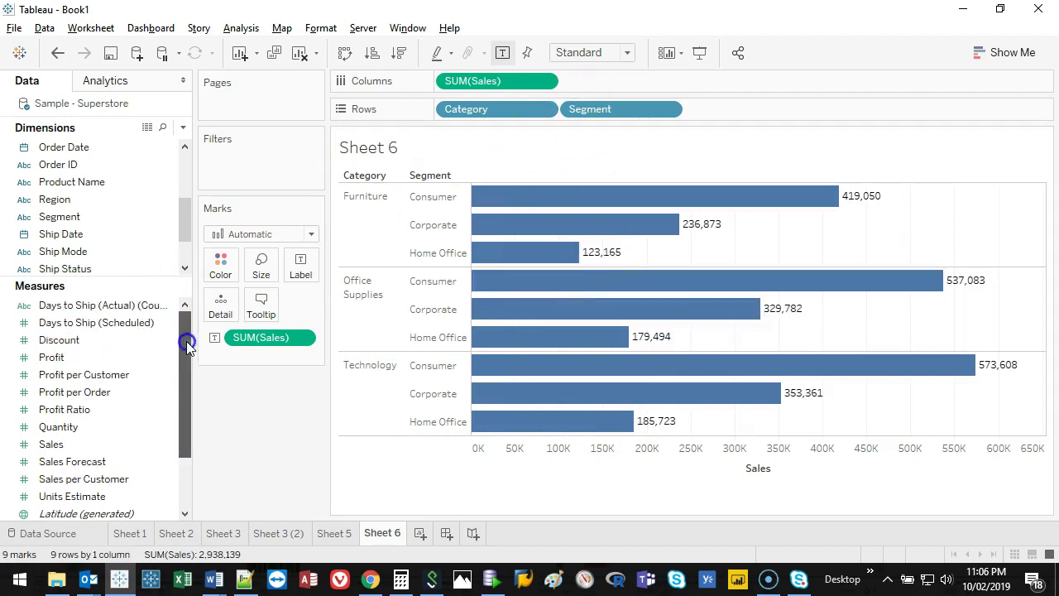
drag(184, 219, 188, 161)
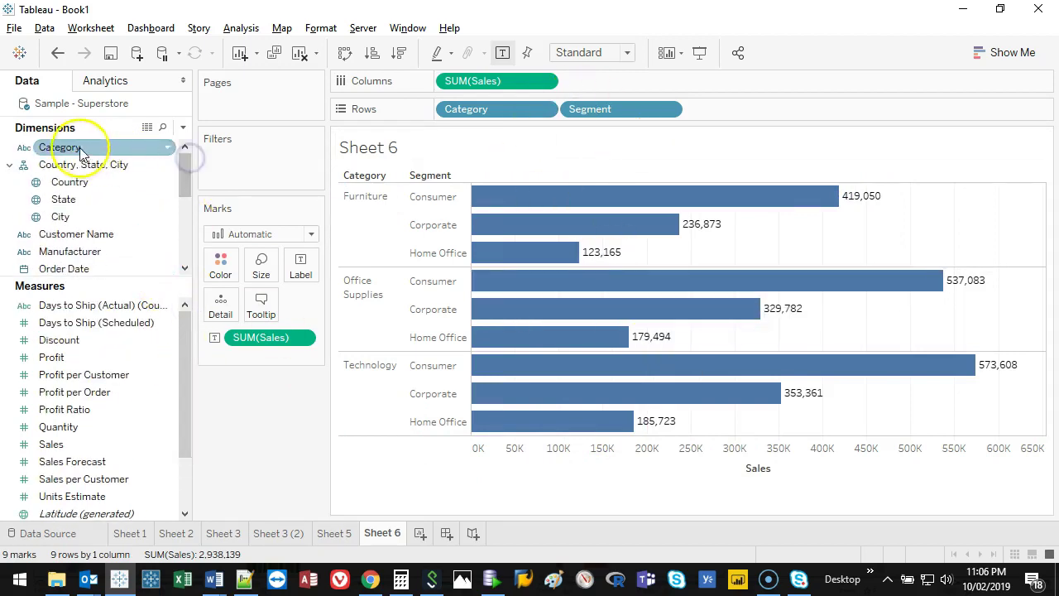
drag(80, 154, 299, 264)
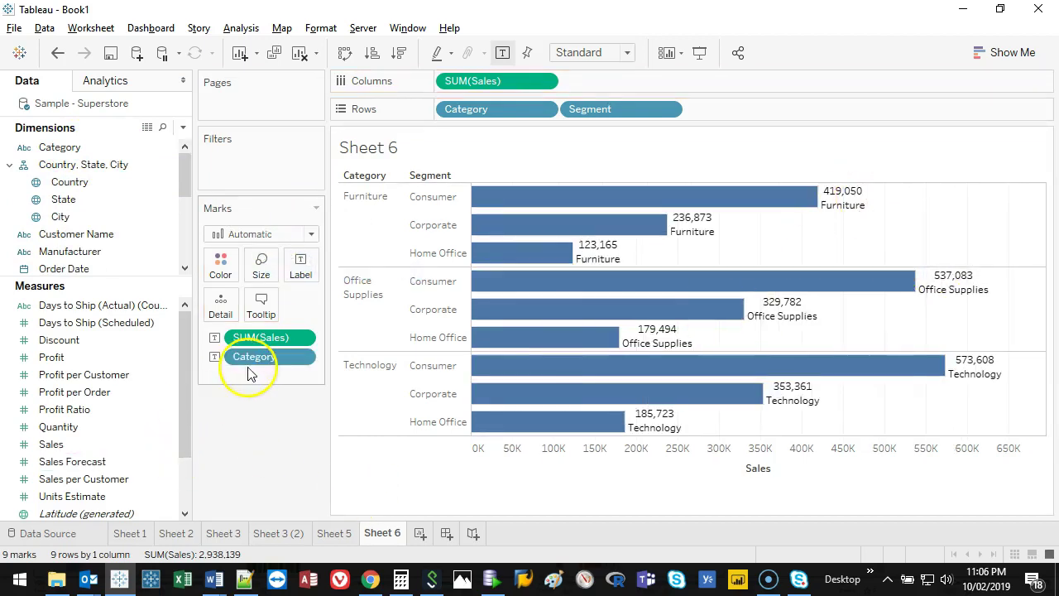
drag(248, 358, 269, 338)
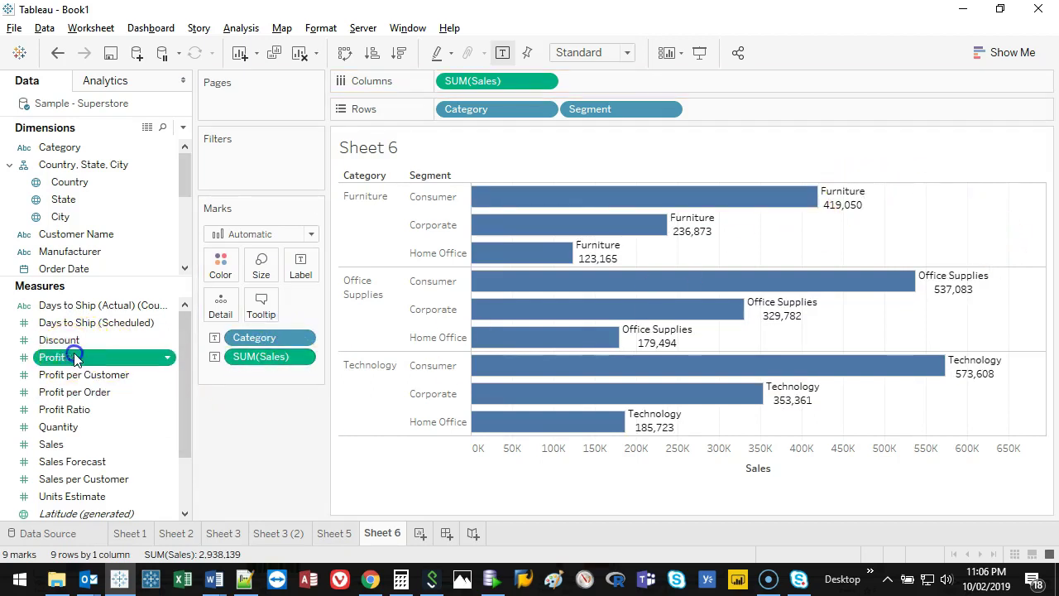
Step: Add SUM(Profit) to the bar labels beneath sales and readjust the row height
drag(70, 358, 301, 269)
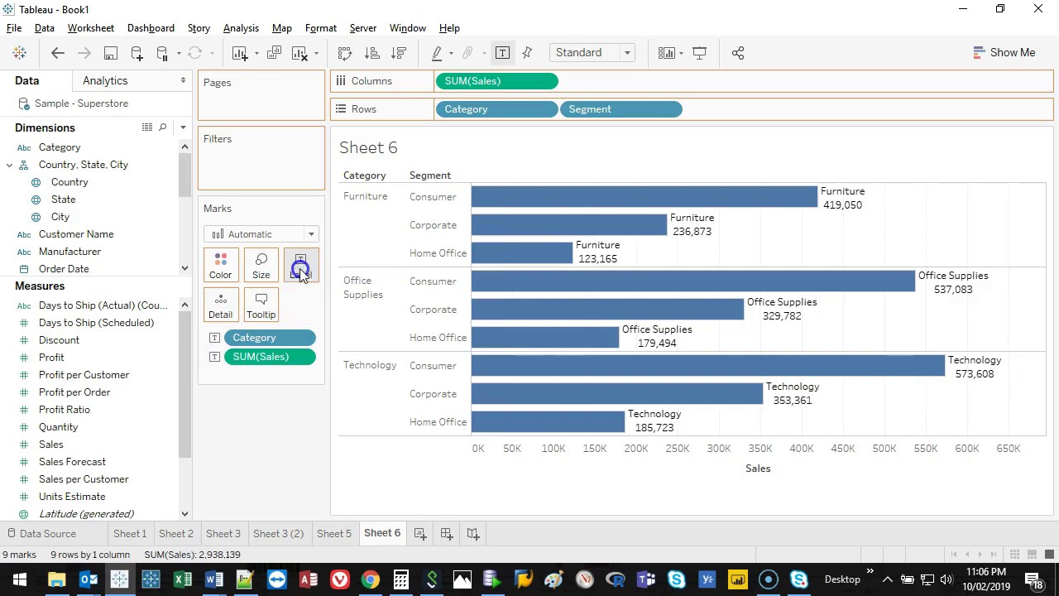
mouse_move(839, 218)
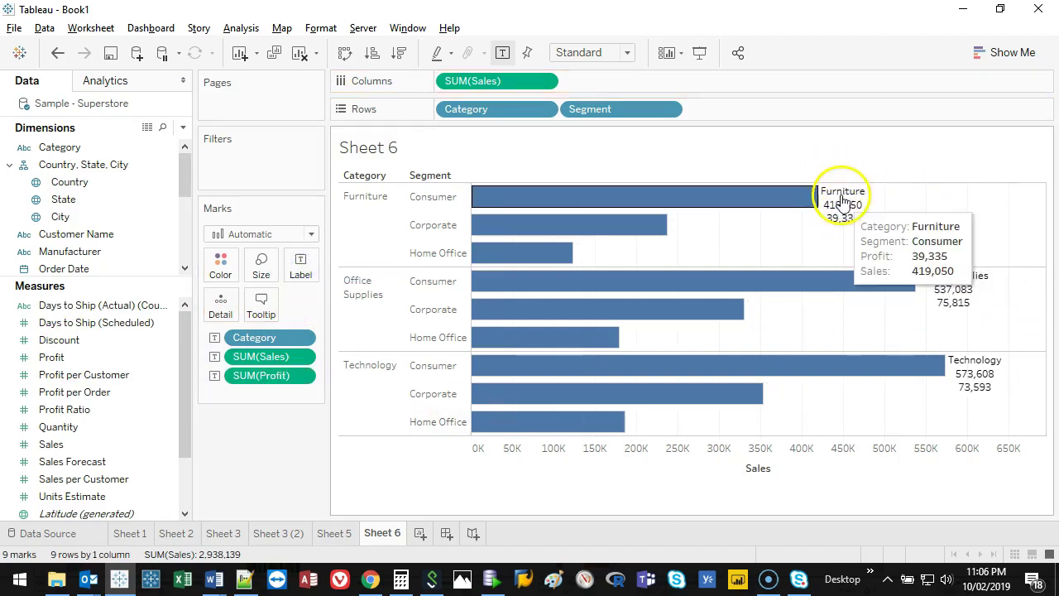
mouse_move(735, 304)
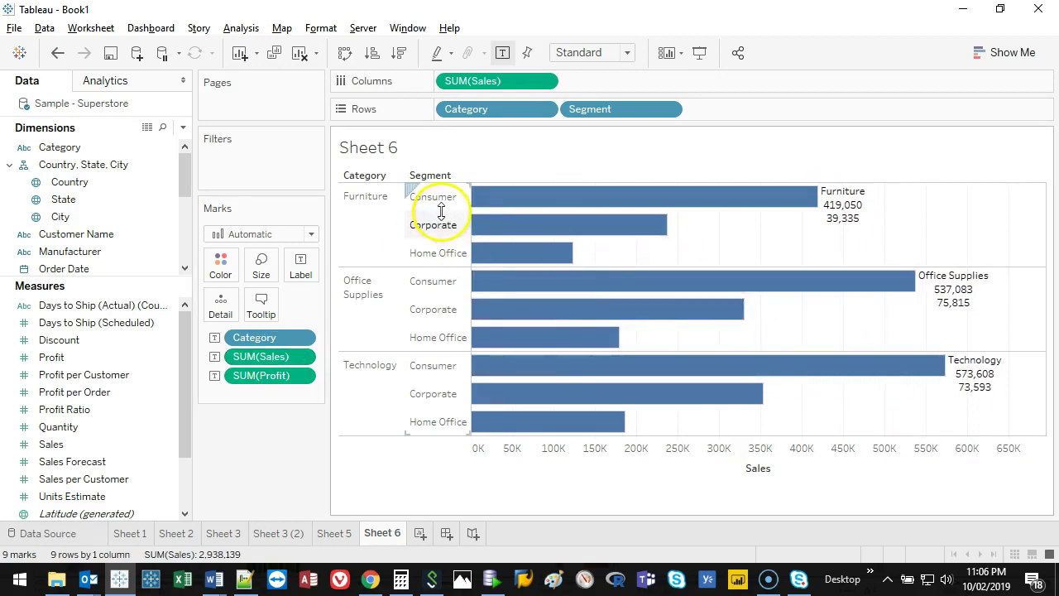
drag(441, 210, 442, 228)
mouse_move(669, 230)
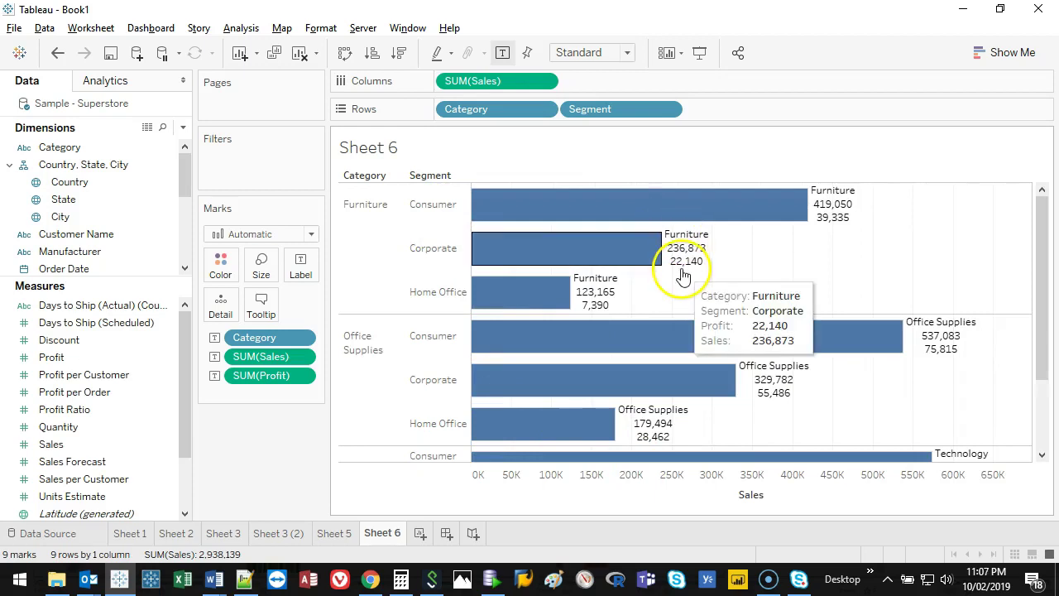
drag(1040, 221, 1036, 193)
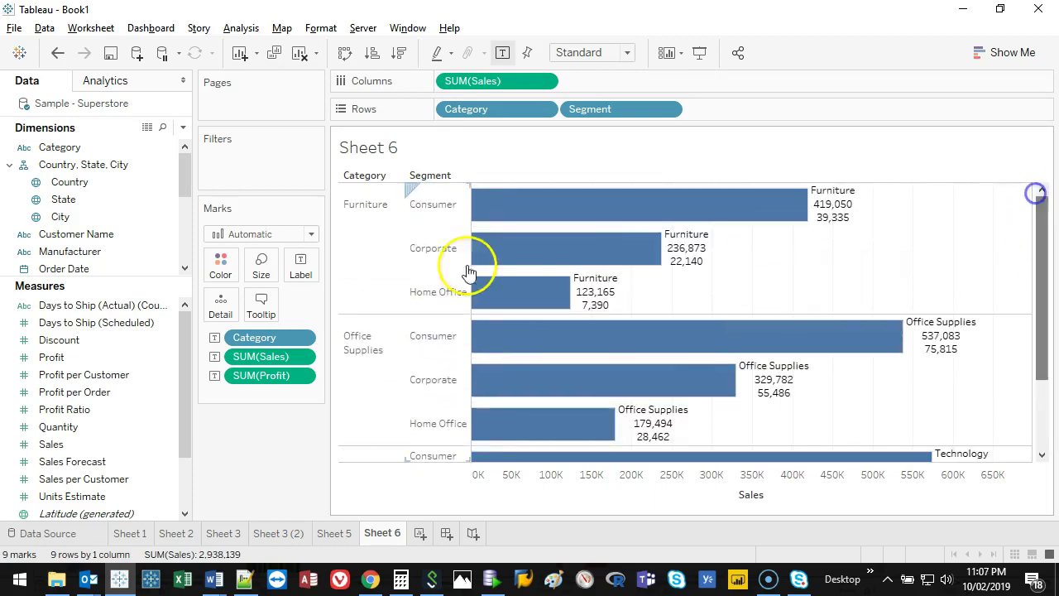
drag(433, 228, 436, 206)
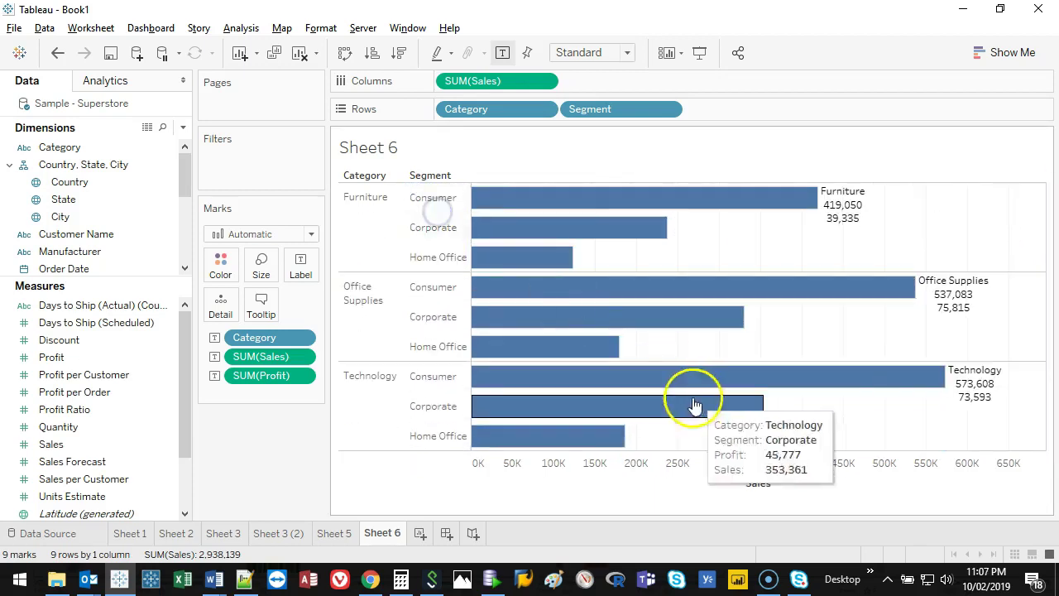
Step: Turn on the option allowing labels to overlap other marks, then turn it back off
click(300, 265)
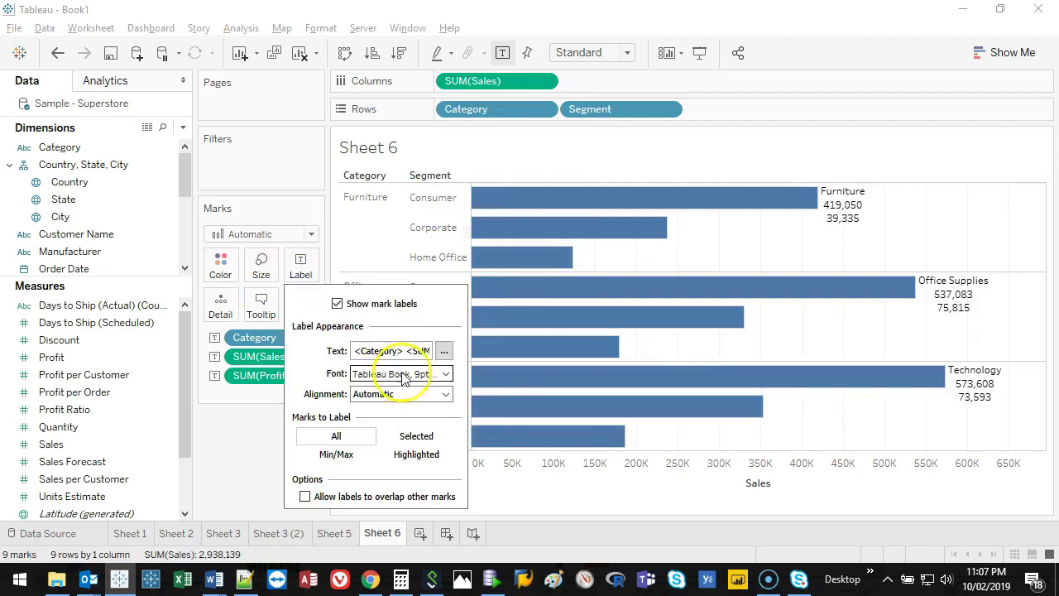
click(305, 497)
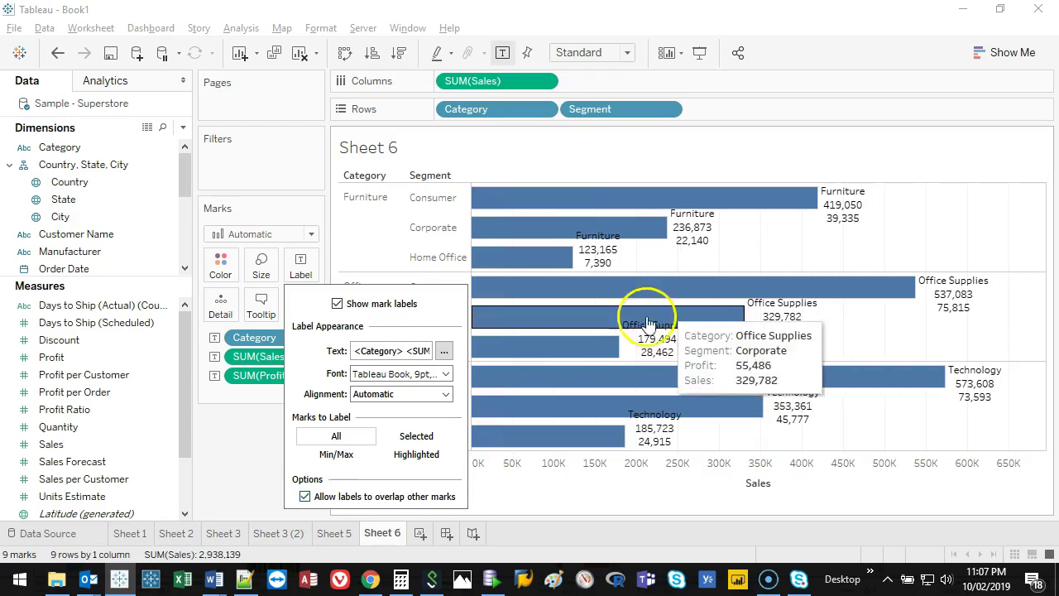
click(875, 341)
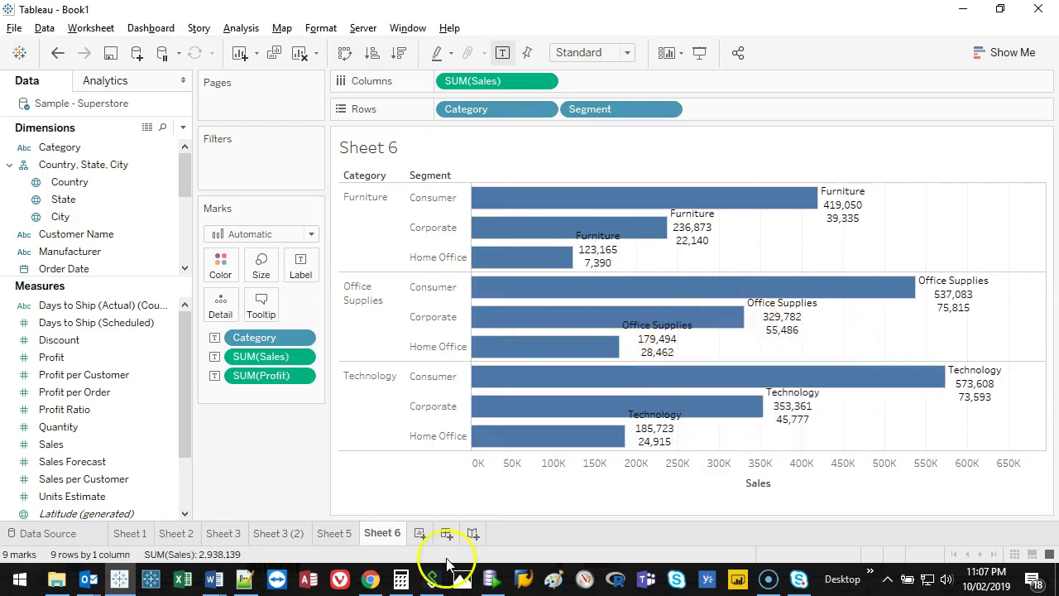
click(302, 265)
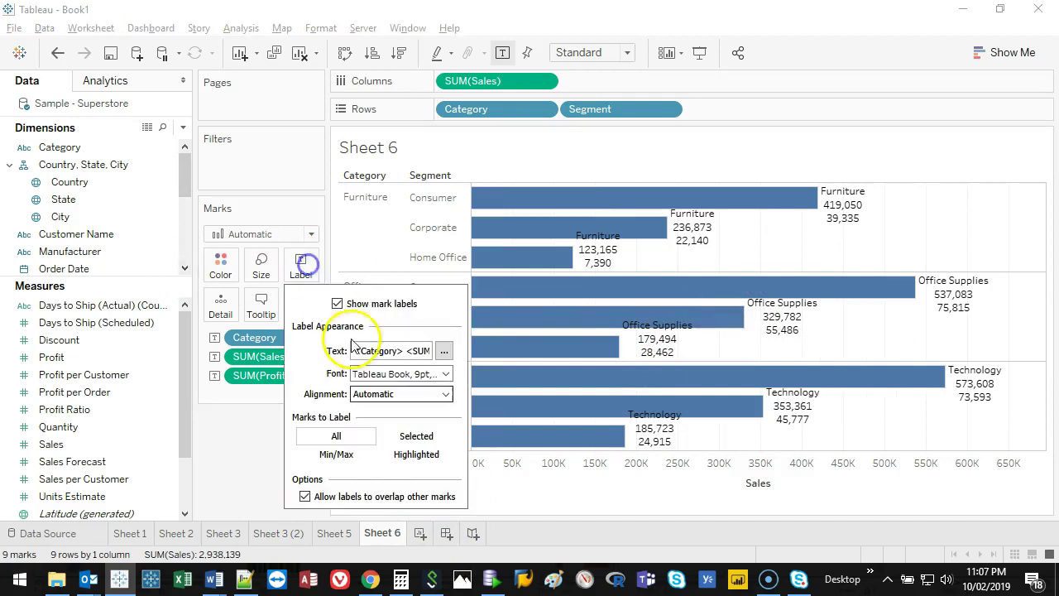
click(305, 498)
click(267, 446)
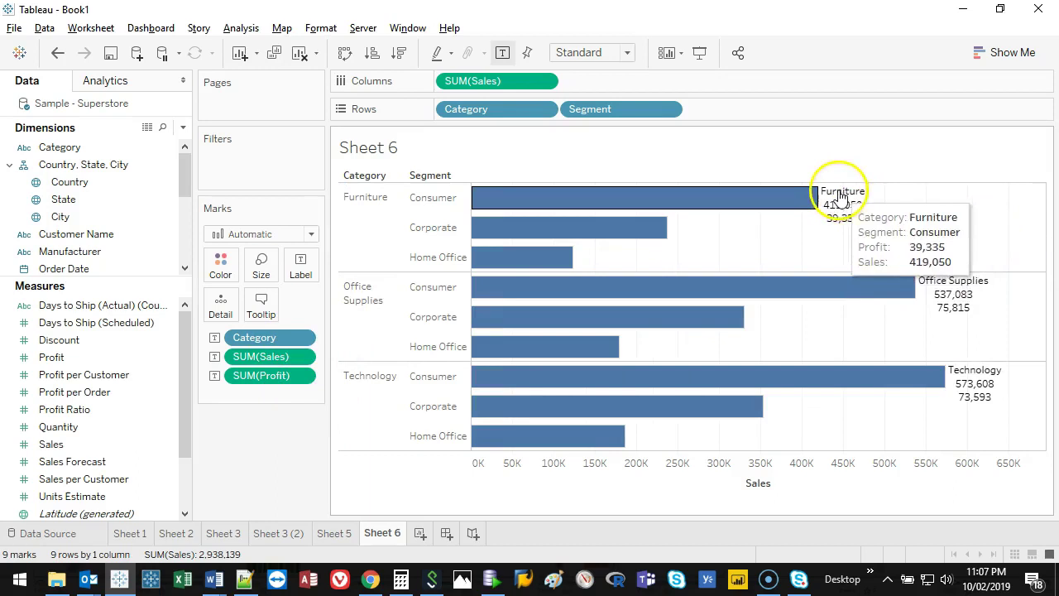
Step: Clear the Furniture selection and drop Category from the labels, leaving sales over profit
click(393, 239)
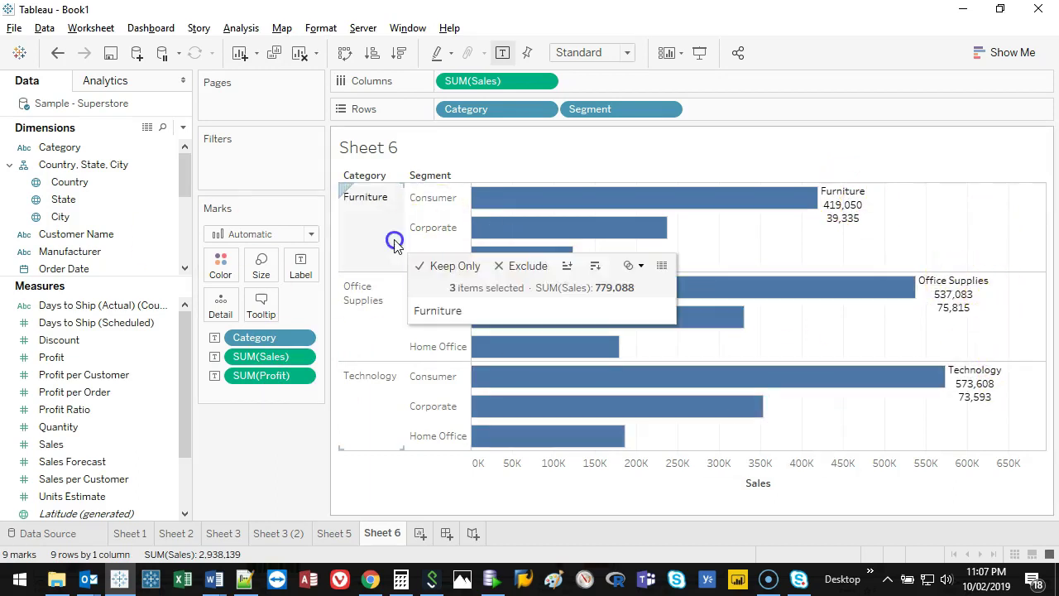
click(360, 227)
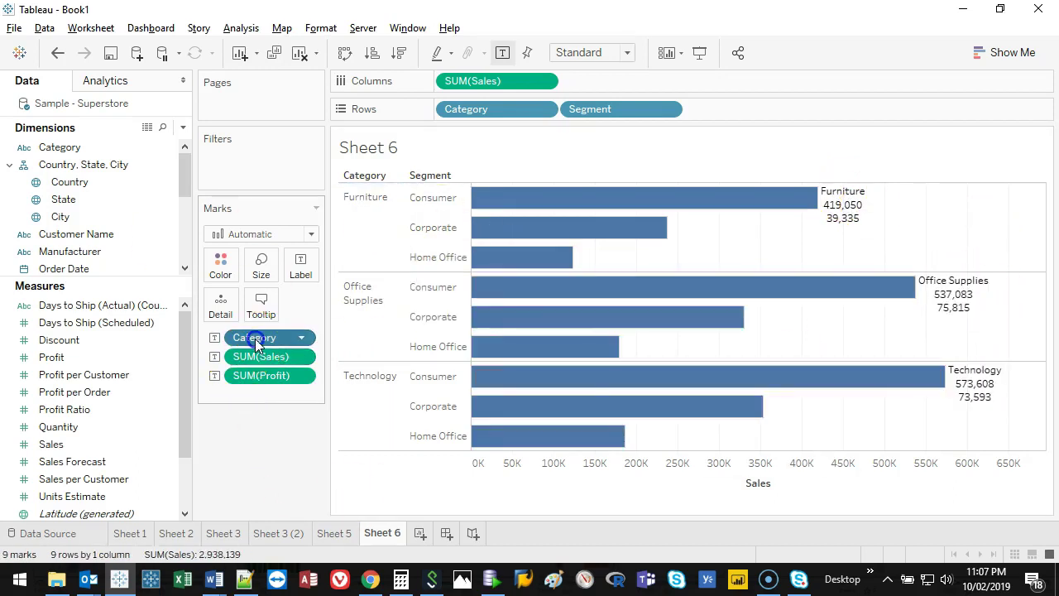
drag(254, 338, 137, 433)
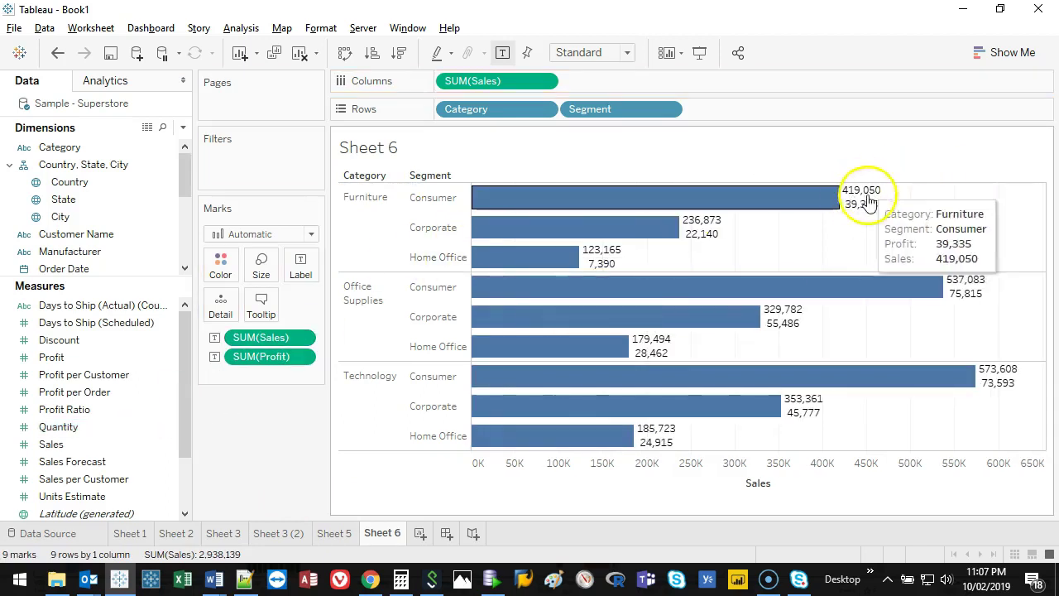
mouse_move(856, 195)
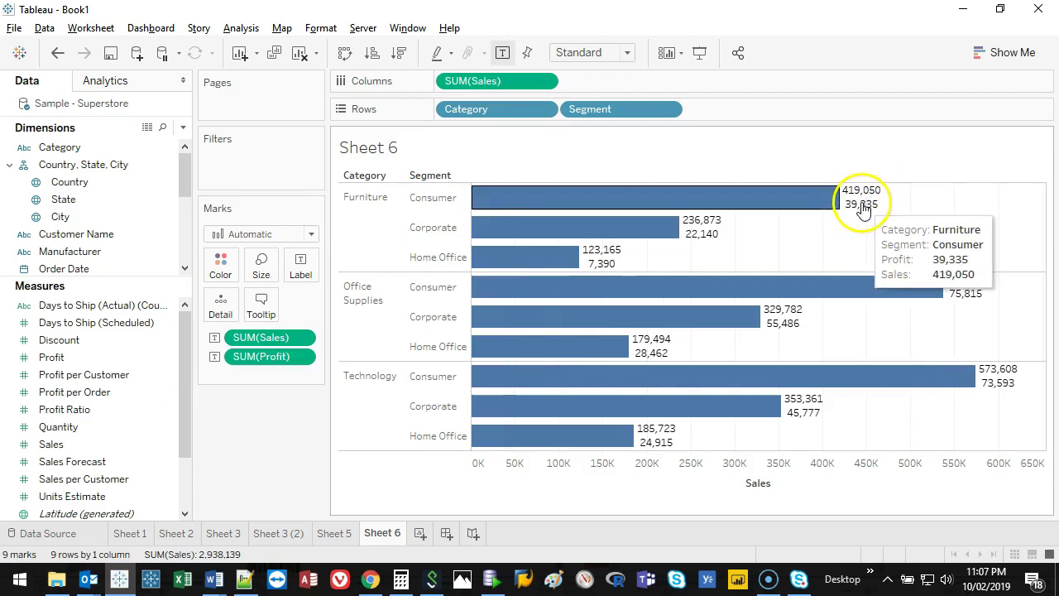
Step: Try left, centre and right horizontal alignment for the bar labels
click(301, 266)
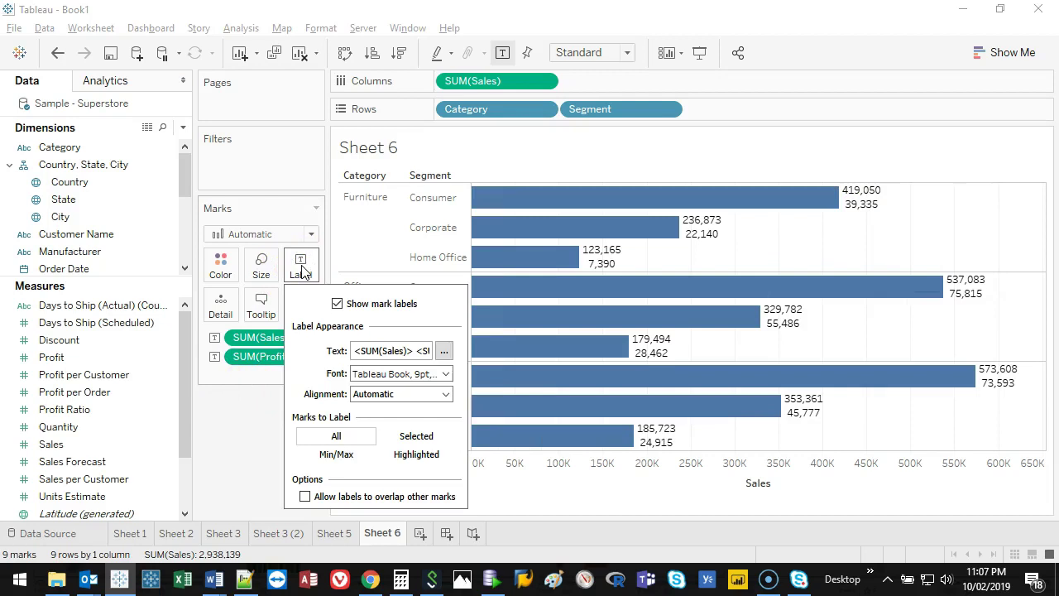
click(439, 395)
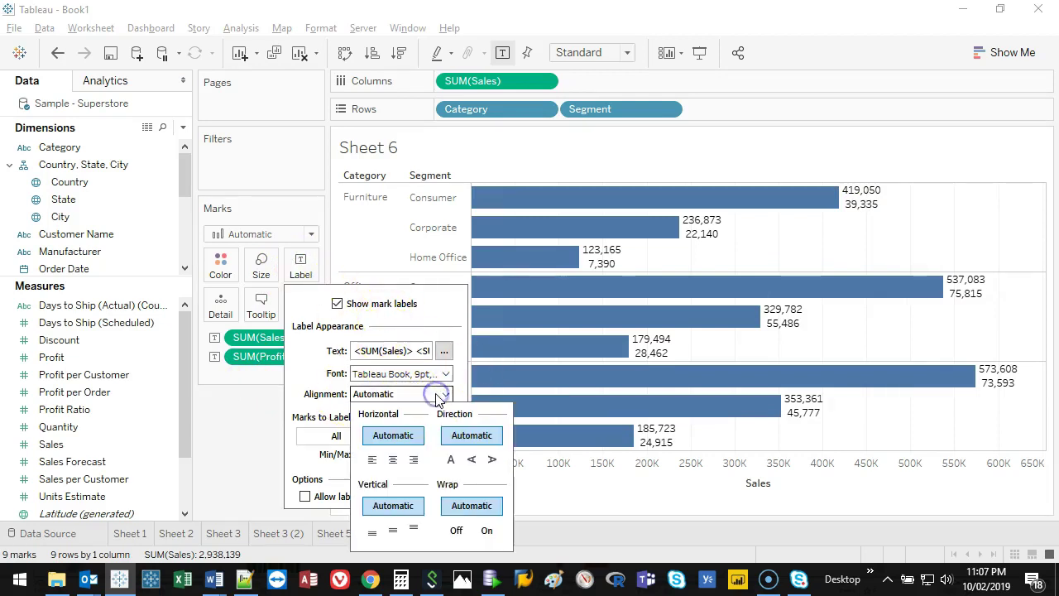
click(373, 461)
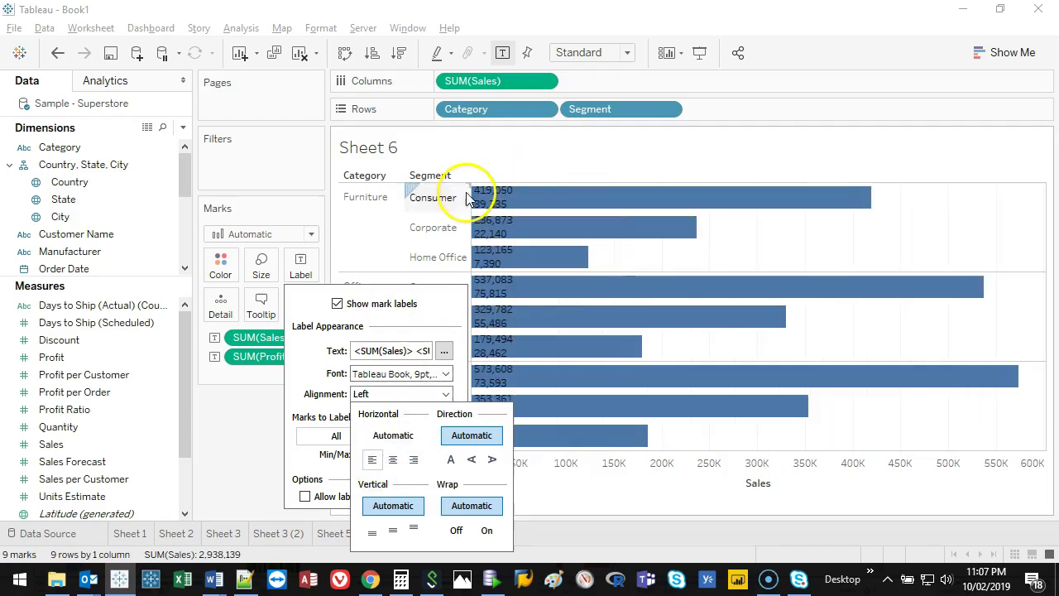
click(394, 460)
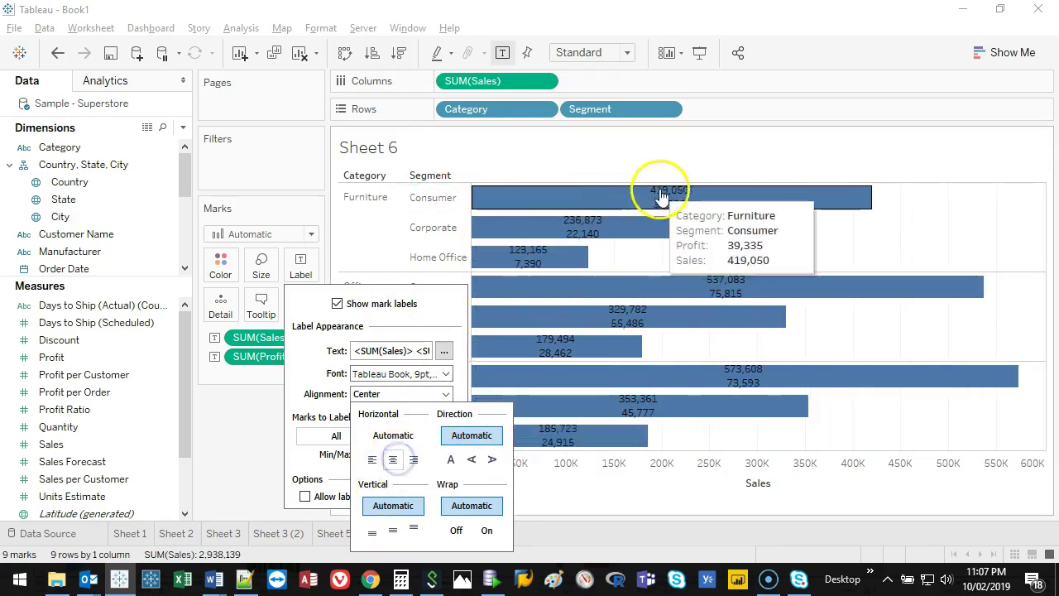
click(414, 460)
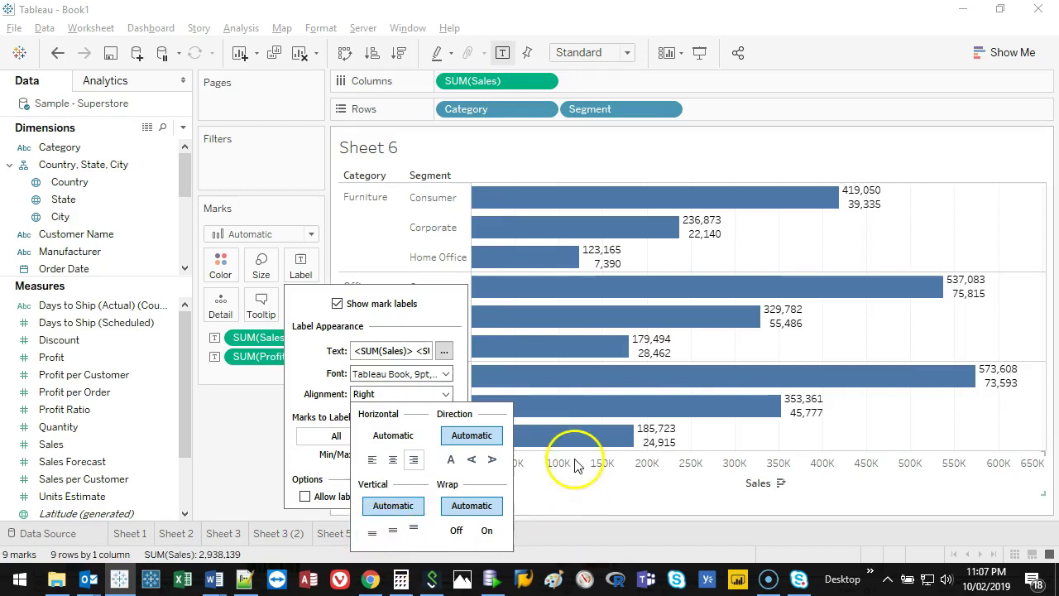
Step: Try upward and downward label rotation, then restore horizontal labels with Automatic alignment
click(472, 460)
click(492, 460)
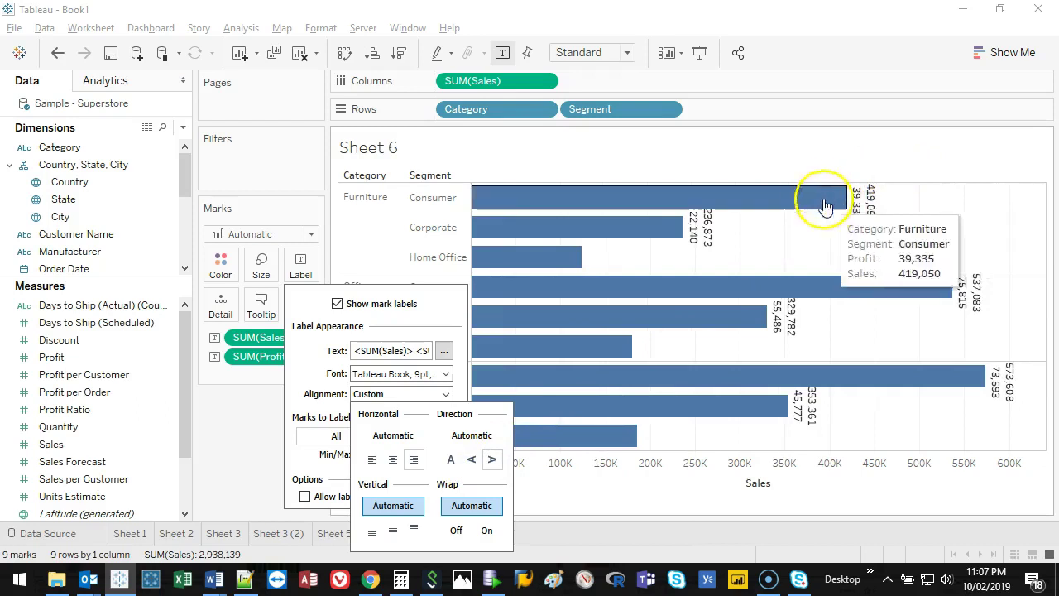
click(451, 460)
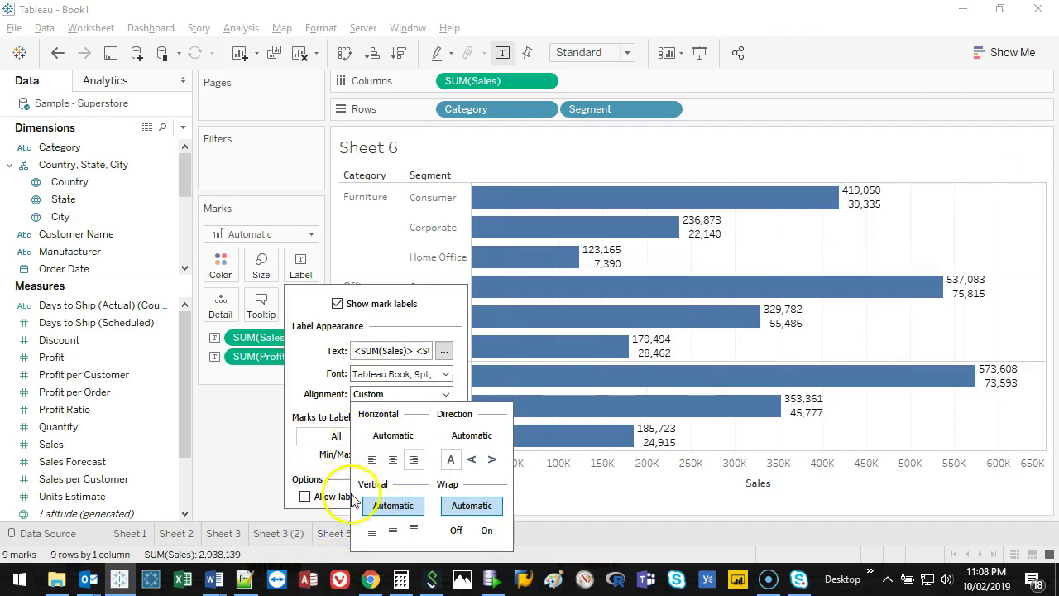
click(392, 435)
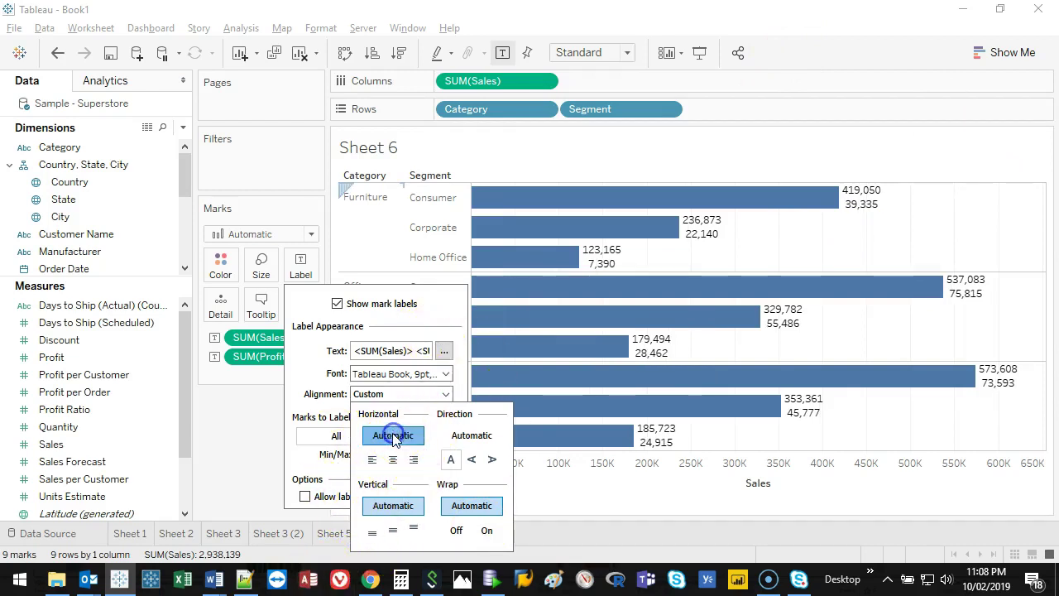
click(437, 289)
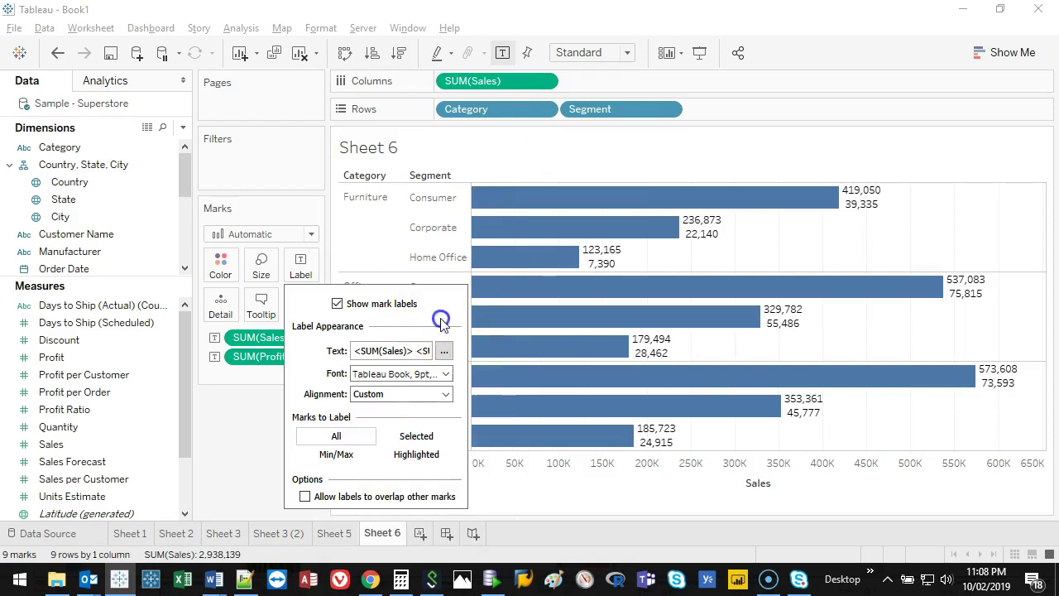
click(447, 378)
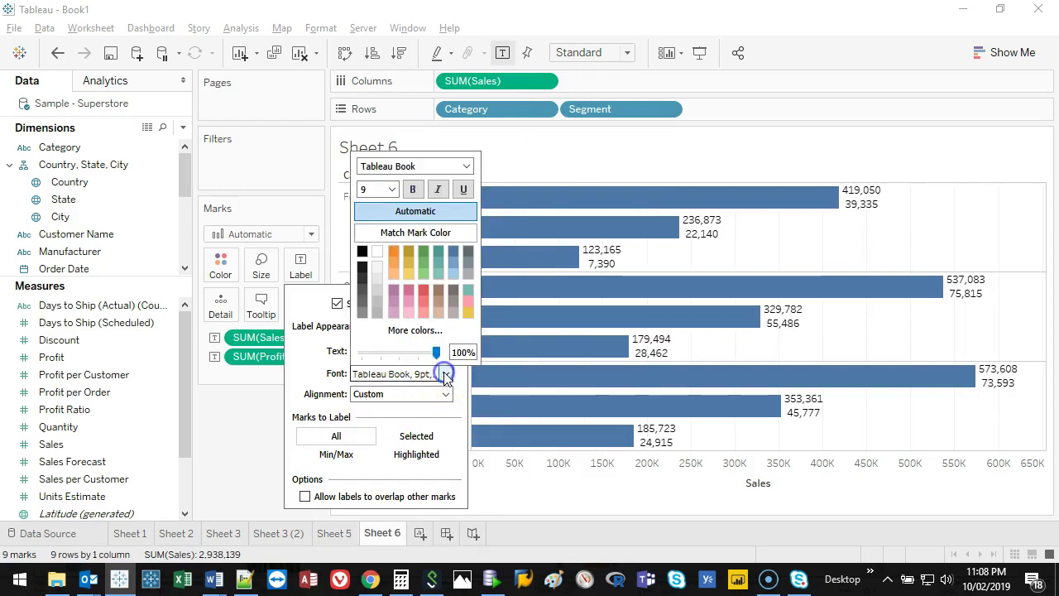
click(466, 168)
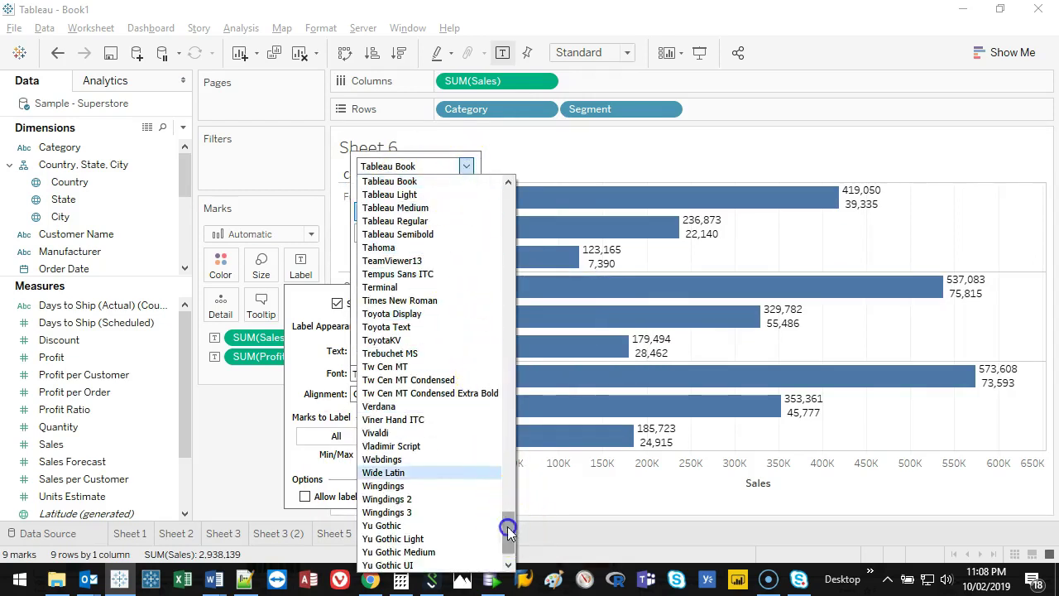
drag(508, 529, 513, 251)
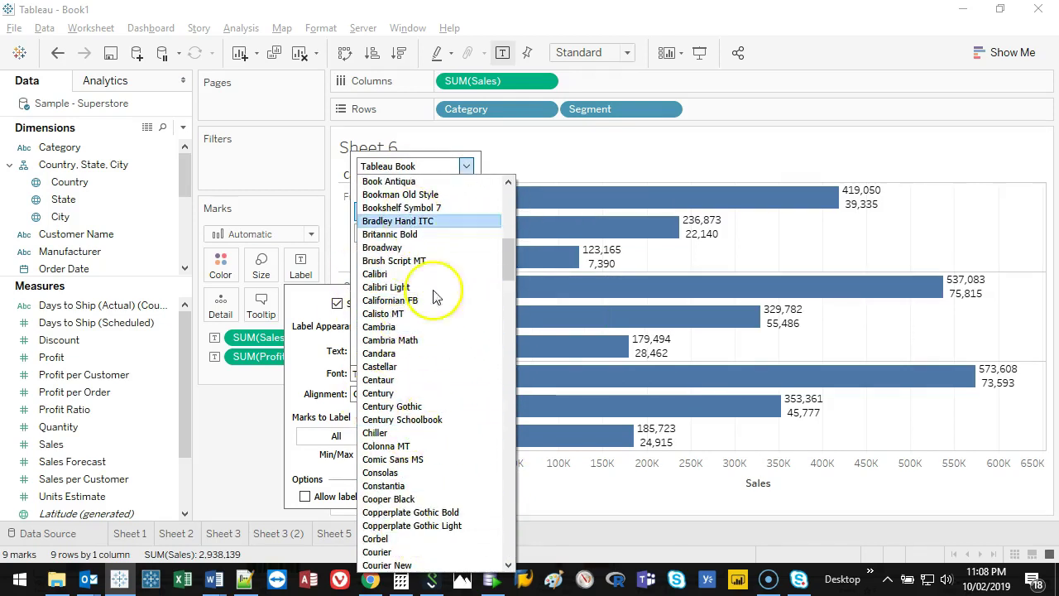
drag(504, 243, 507, 338)
click(465, 165)
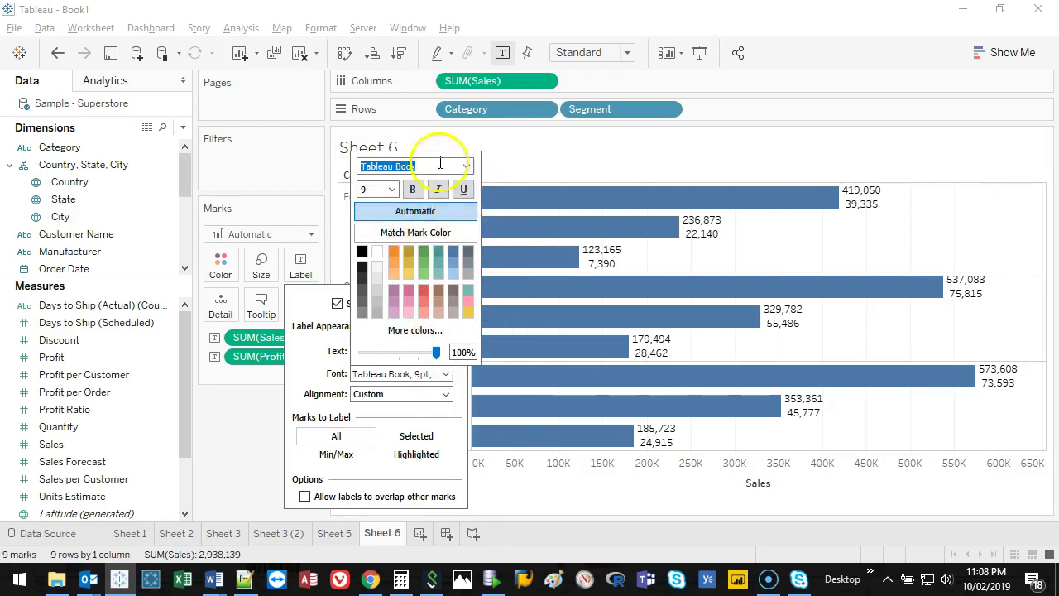
click(299, 367)
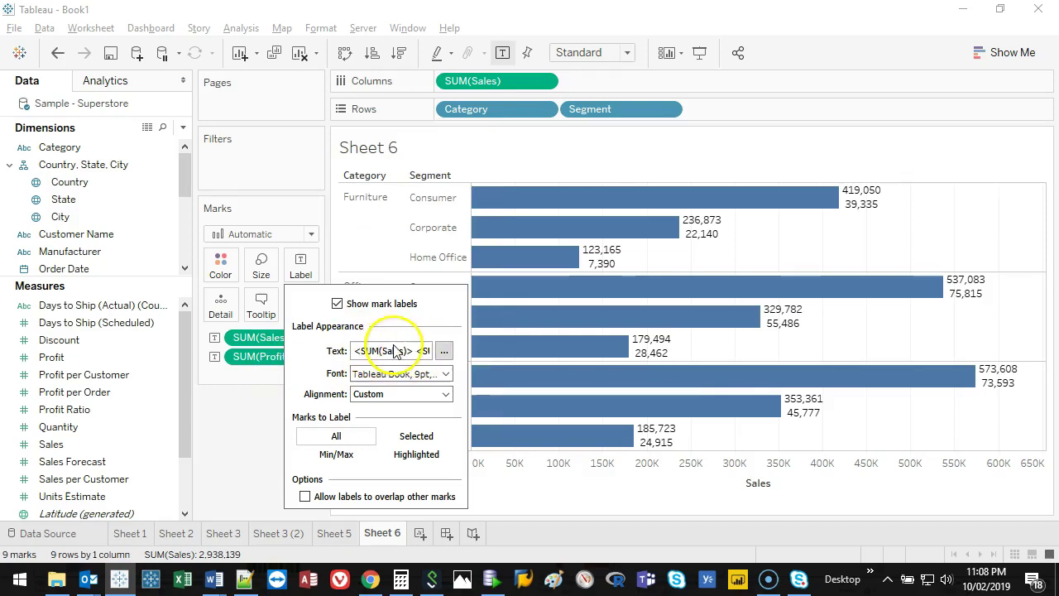
Step: Open the Edit Label dialog, move it aside and enlarge it
click(444, 353)
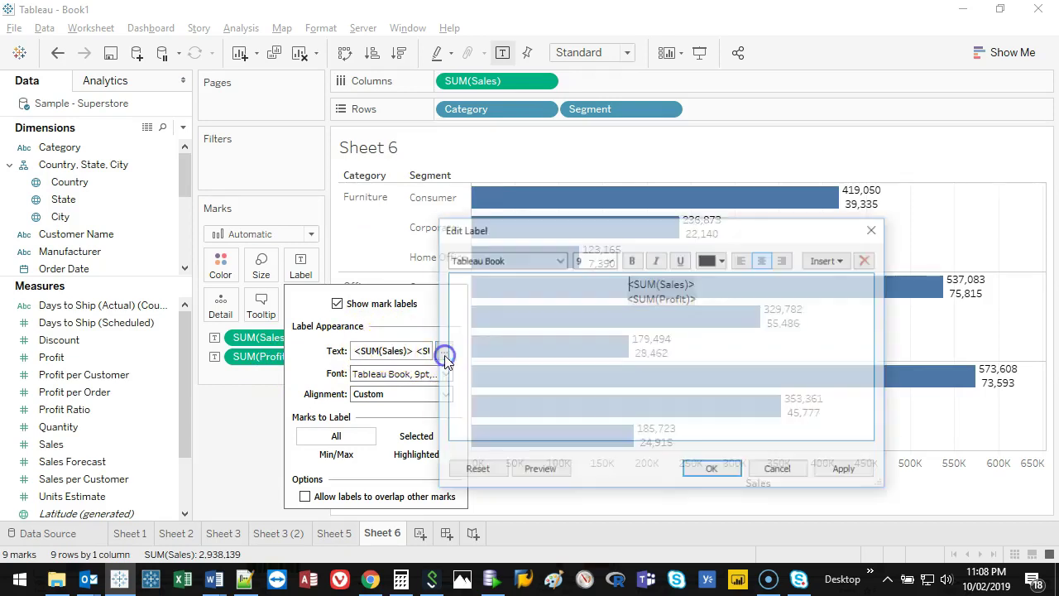
drag(643, 242, 302, 134)
drag(507, 401, 502, 477)
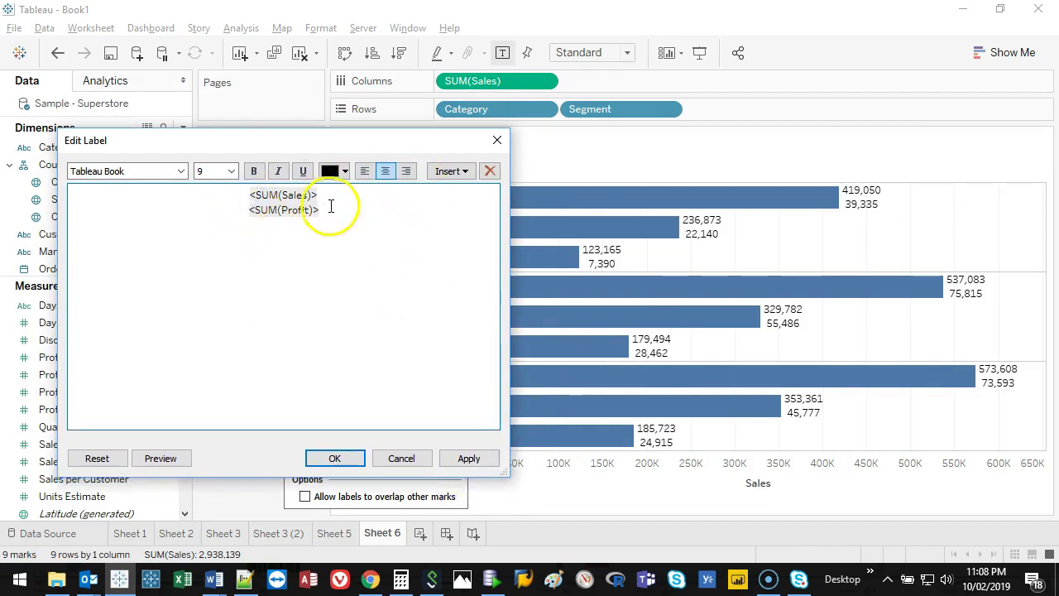
Step: Prefix the two label lines with 'Sales: ' and 'Profit: ' and apply
key(ctrl+a)
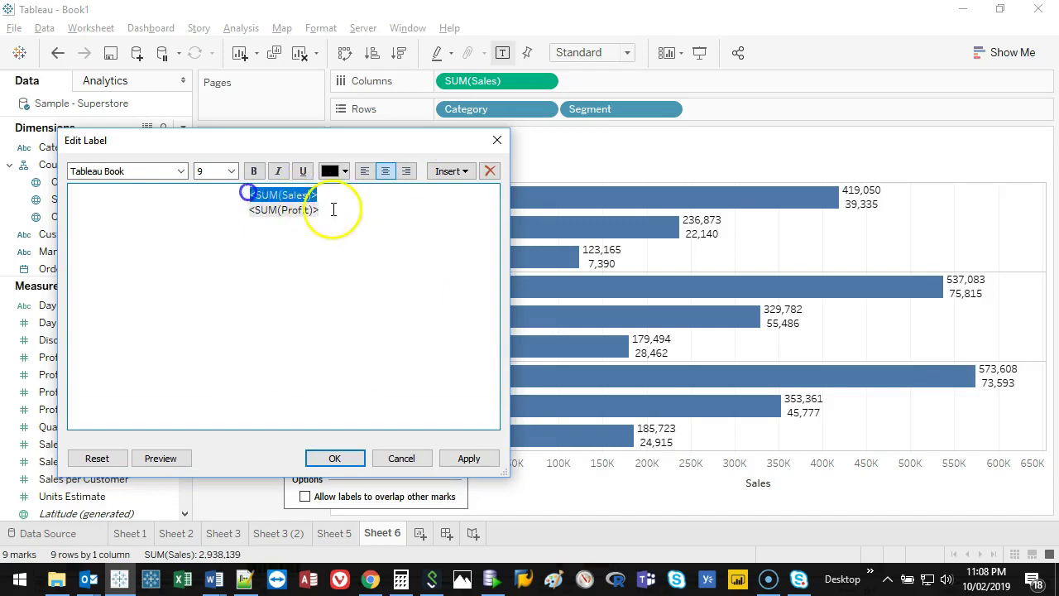
click(341, 196)
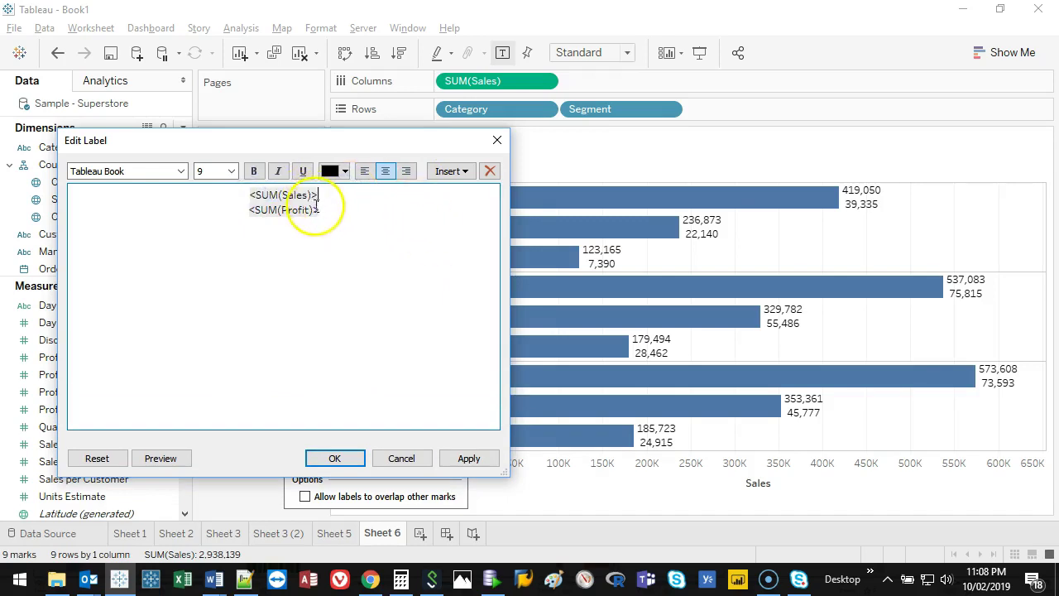
drag(321, 195, 248, 194)
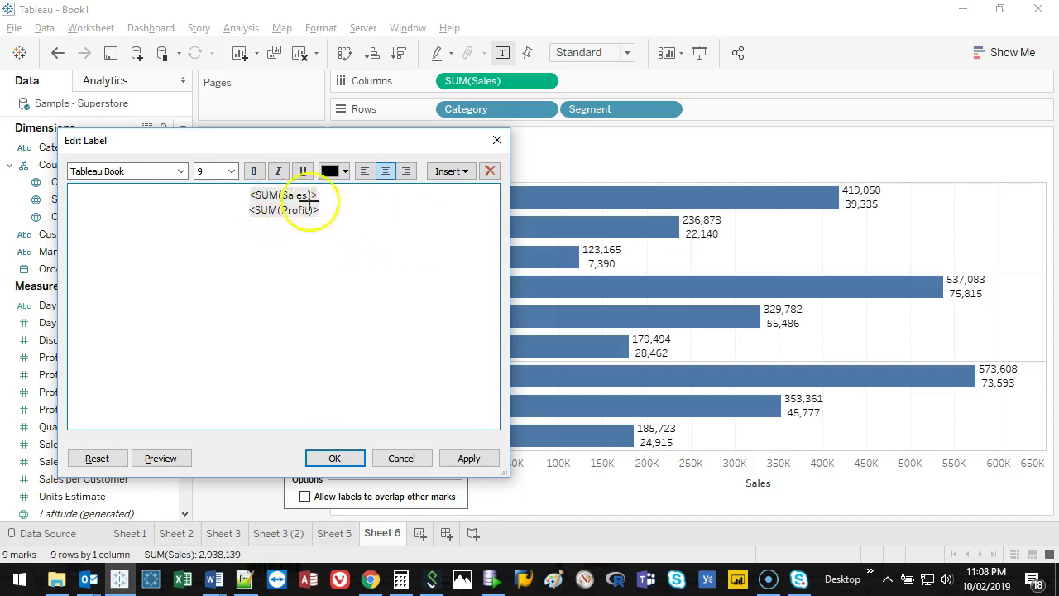
drag(326, 195, 827, 195)
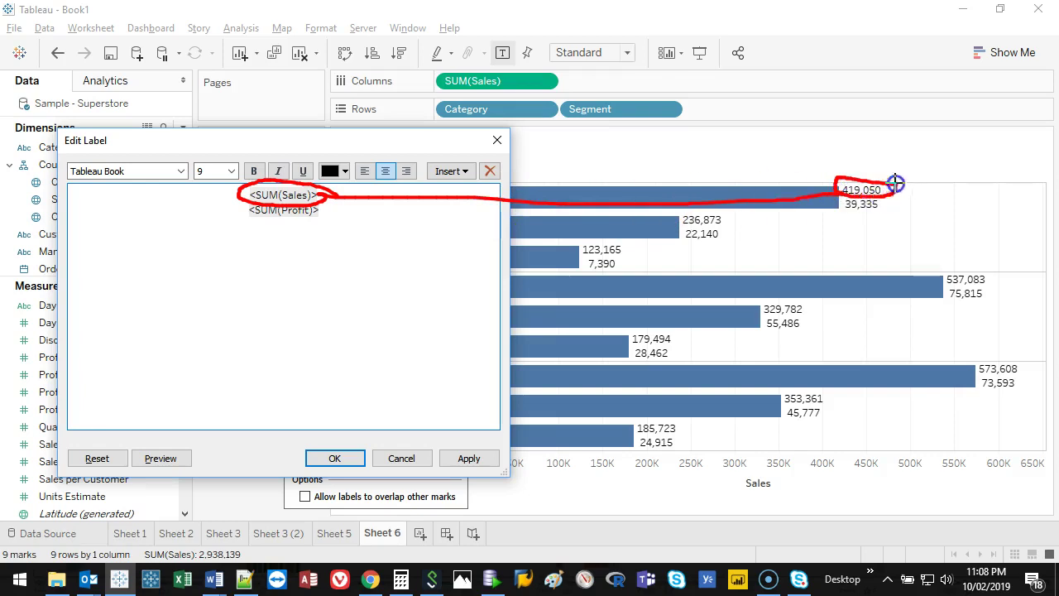
mouse_move(229, 199)
mouse_down()
mouse_move(286, 217)
mouse_move(355, 149)
mouse_move(414, 232)
mouse_up()
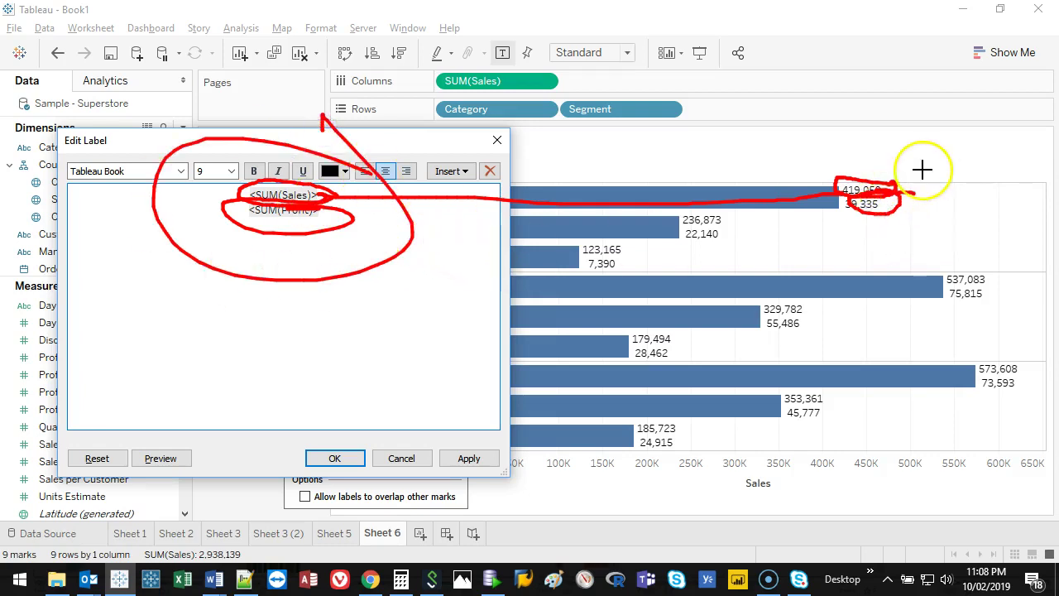
mouse_move(851, 244)
mouse_down()
mouse_move(773, 232)
mouse_move(789, 226)
mouse_move(434, 335)
mouse_move(317, 349)
mouse_up()
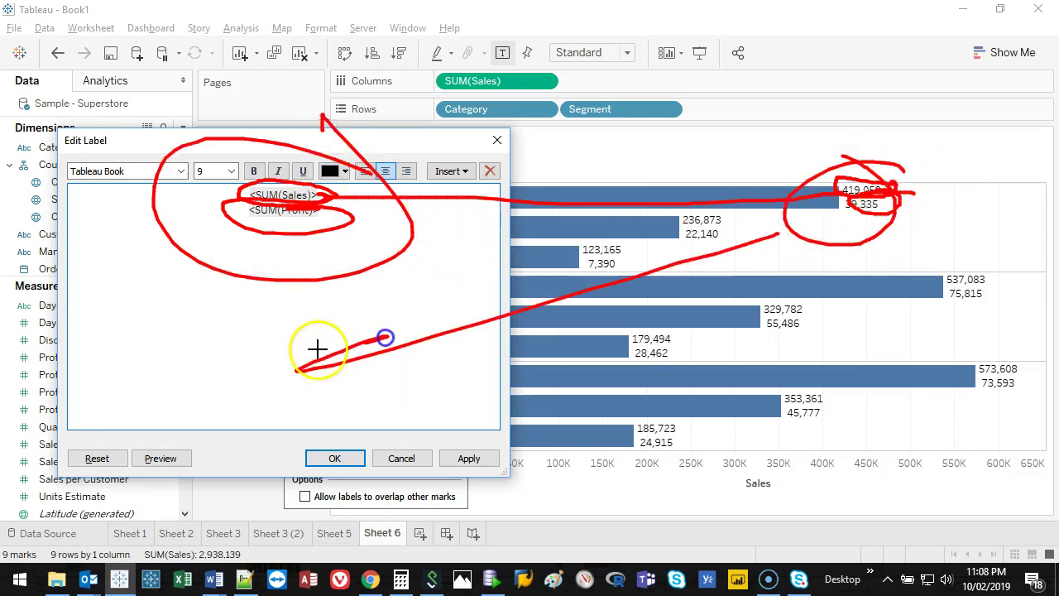
key(Escape)
click(335, 196)
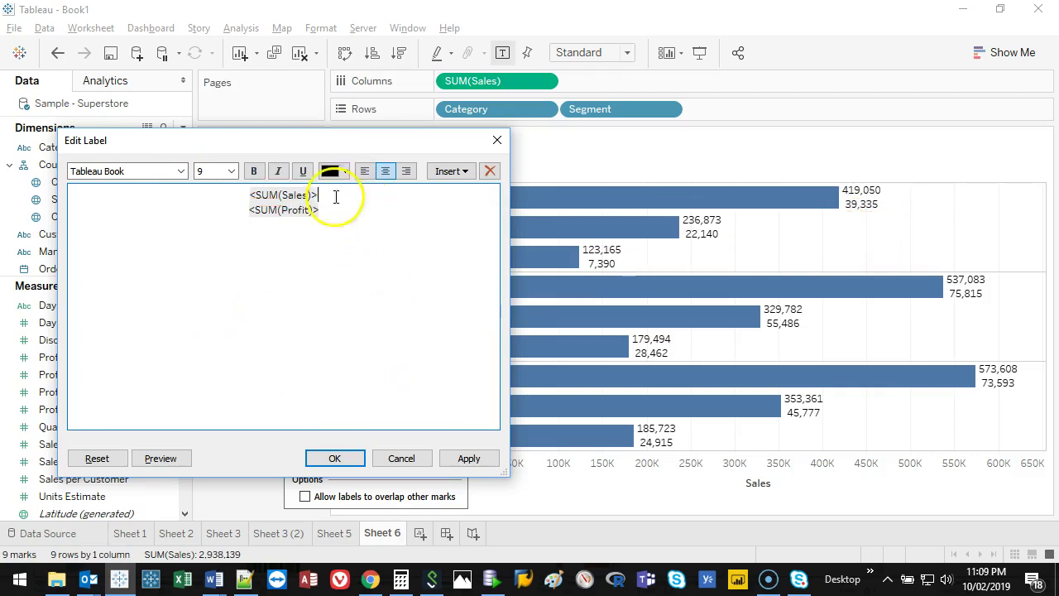
click(242, 200)
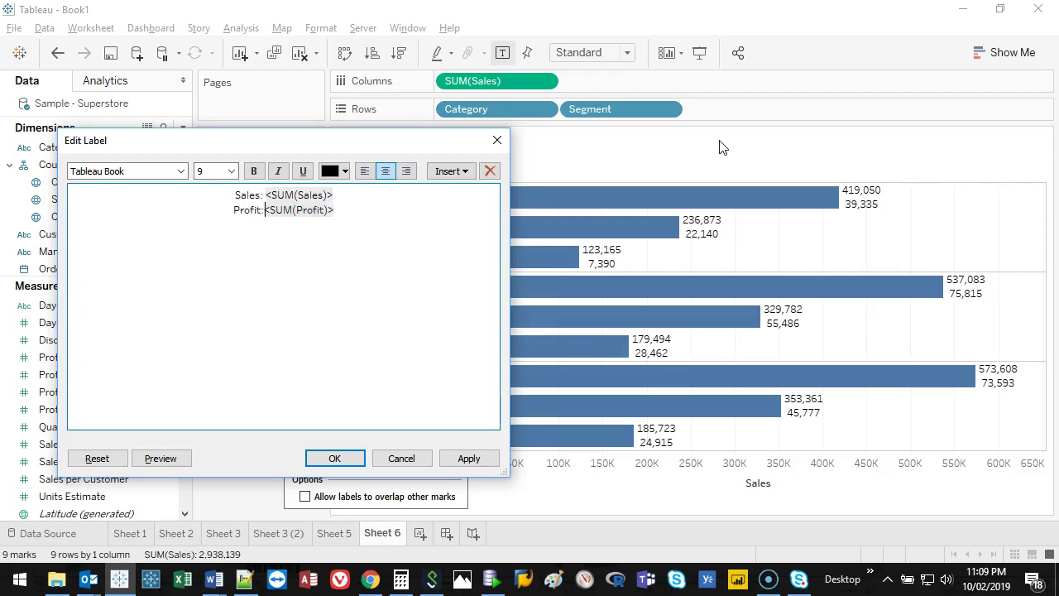
click(468, 461)
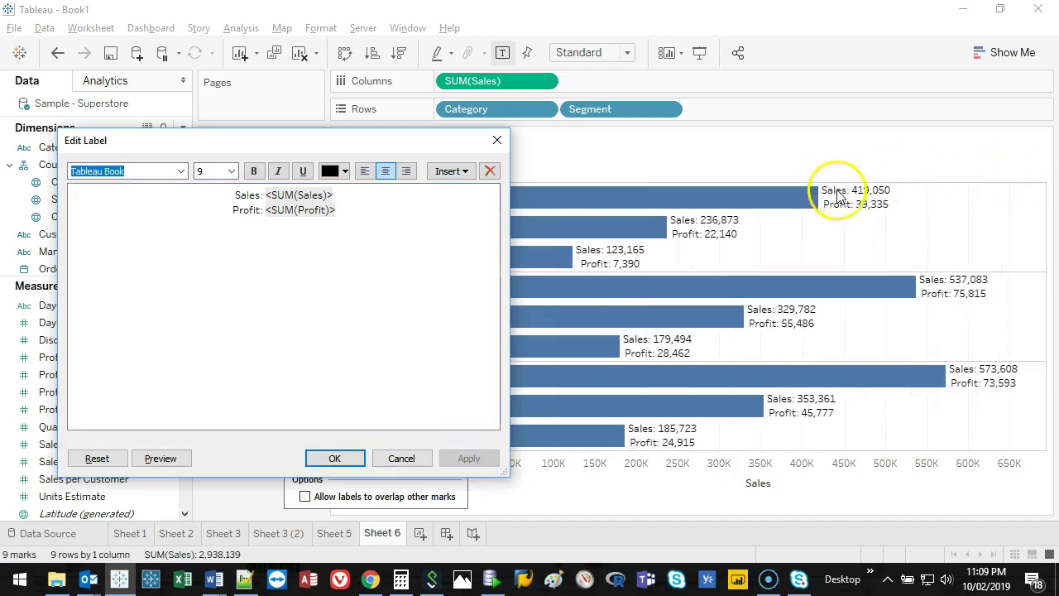
Step: Bold the Sales and Profit captions and join both values onto one comma-separated line
double_click(250, 195)
click(253, 172)
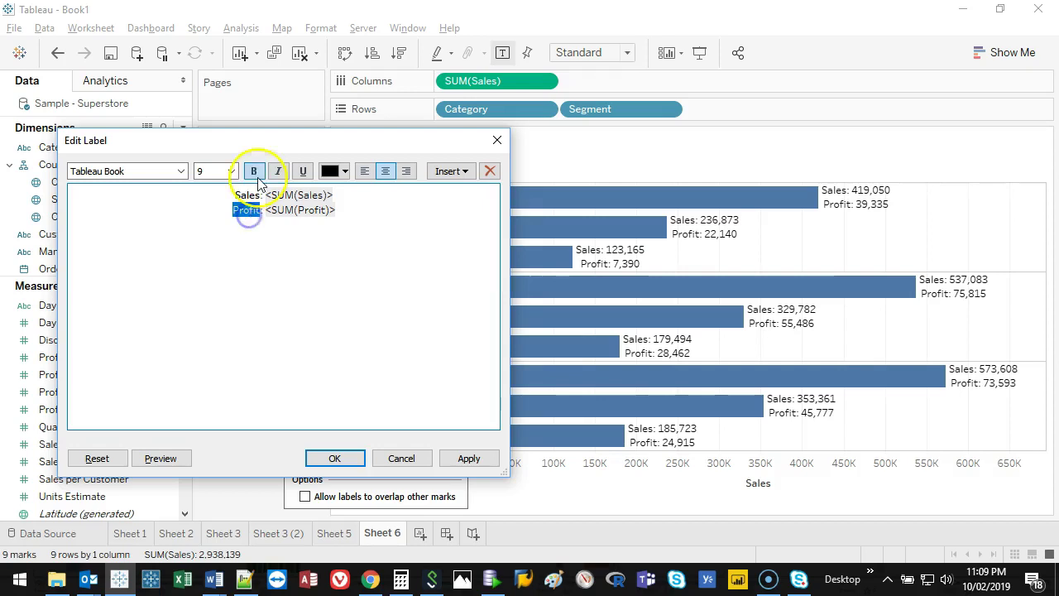
click(255, 174)
click(469, 458)
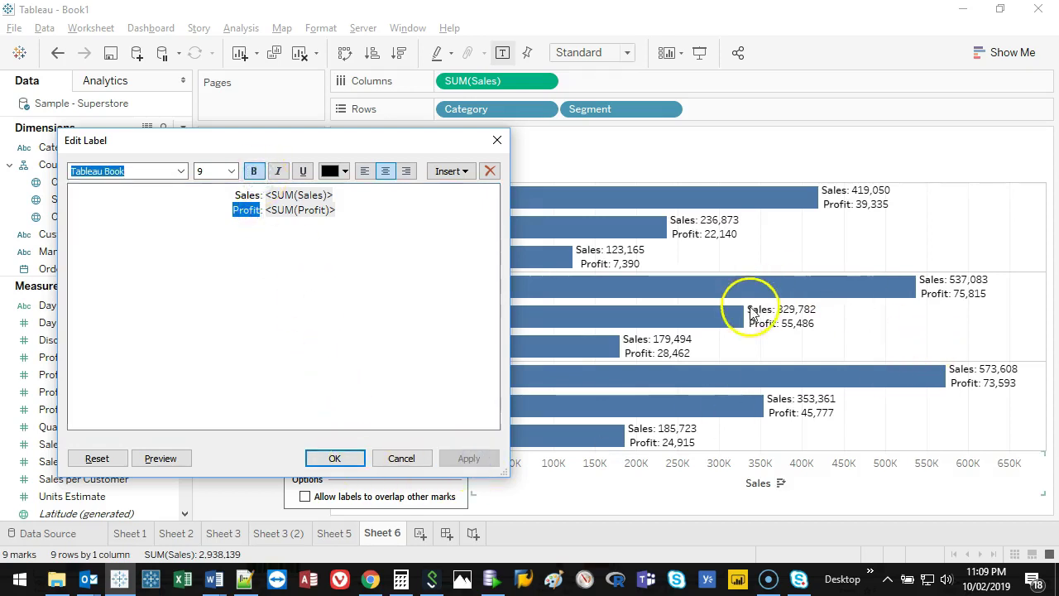
click(375, 194)
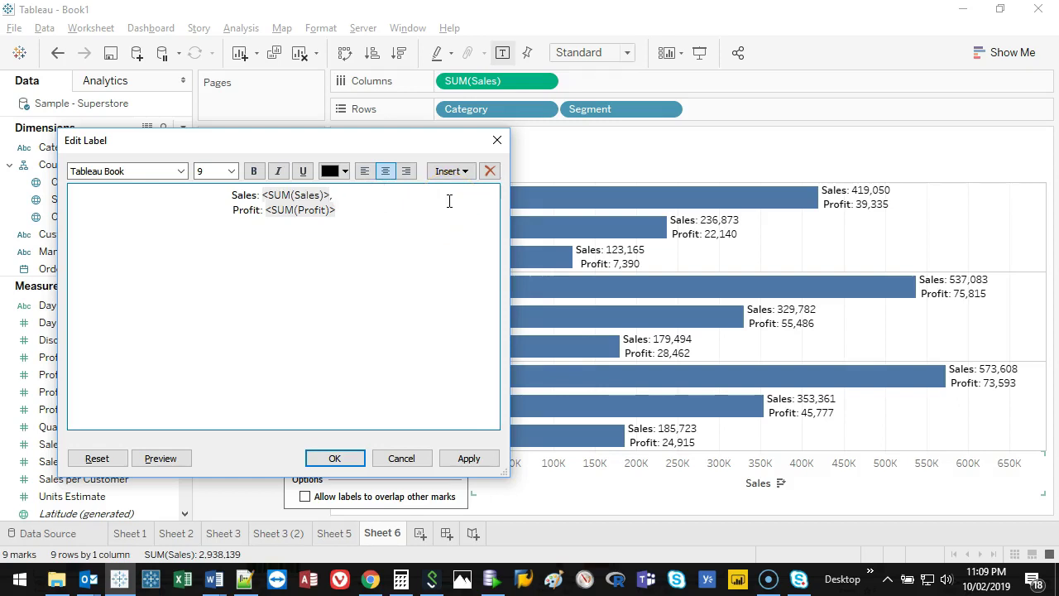
key(Delete)
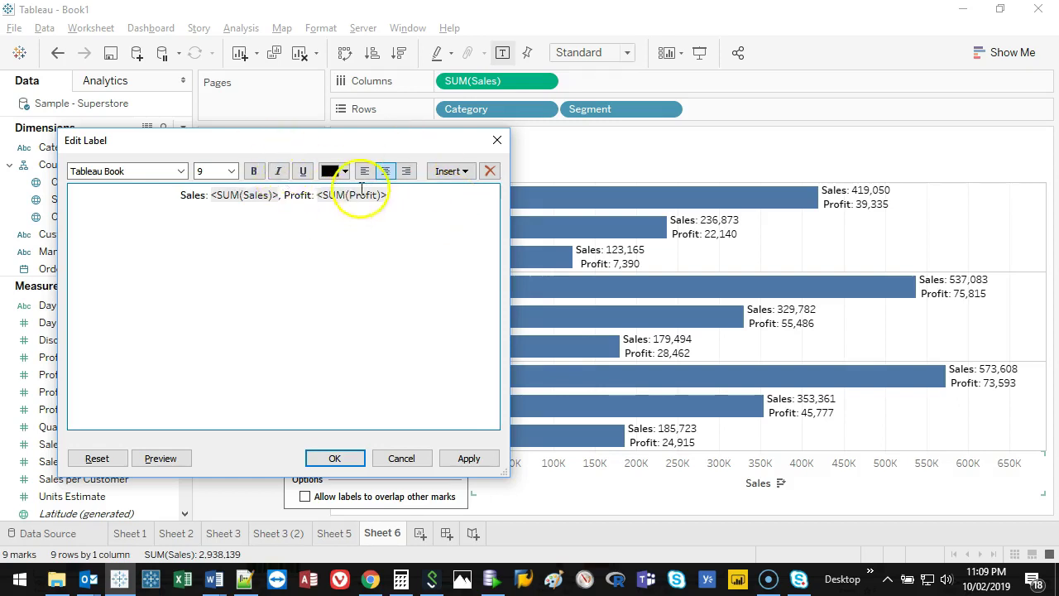
click(494, 456)
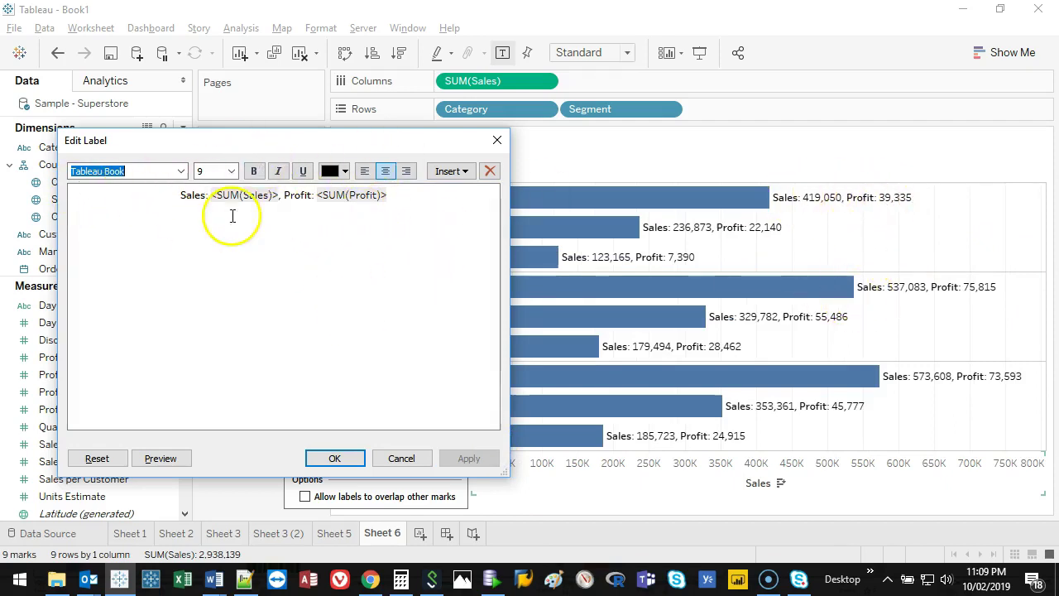
Step: Shrink the 'Sales:' and 'Profit' captions to font size 8
click(170, 192)
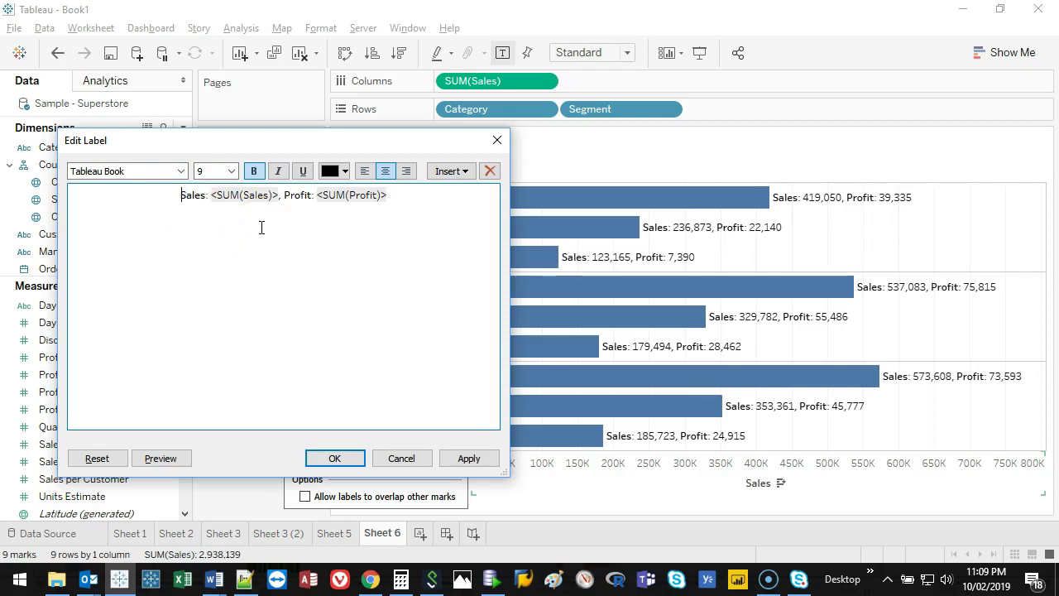
click(231, 171)
click(222, 187)
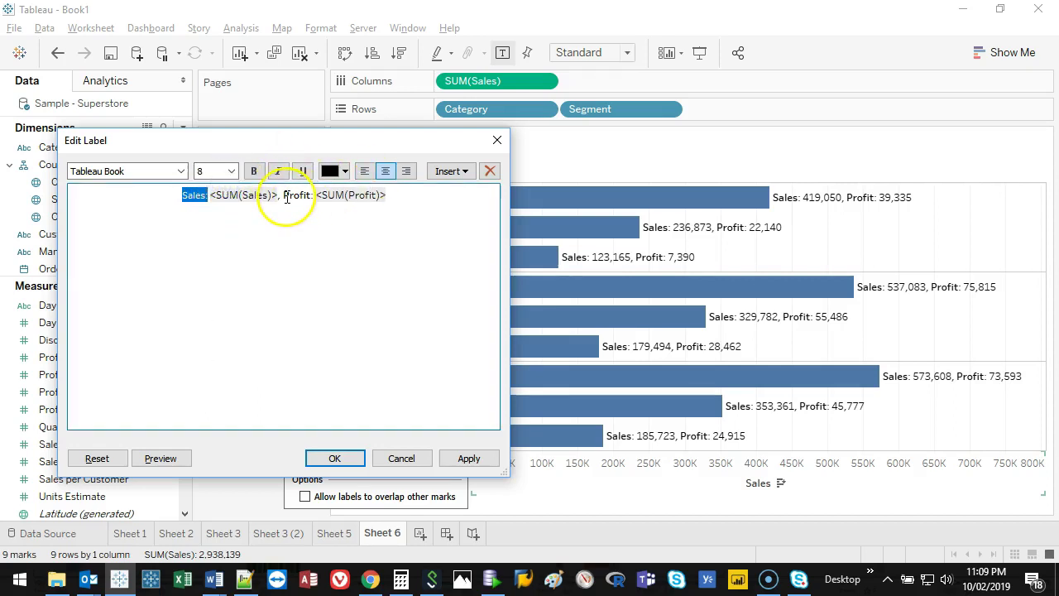
double_click(297, 196)
click(231, 170)
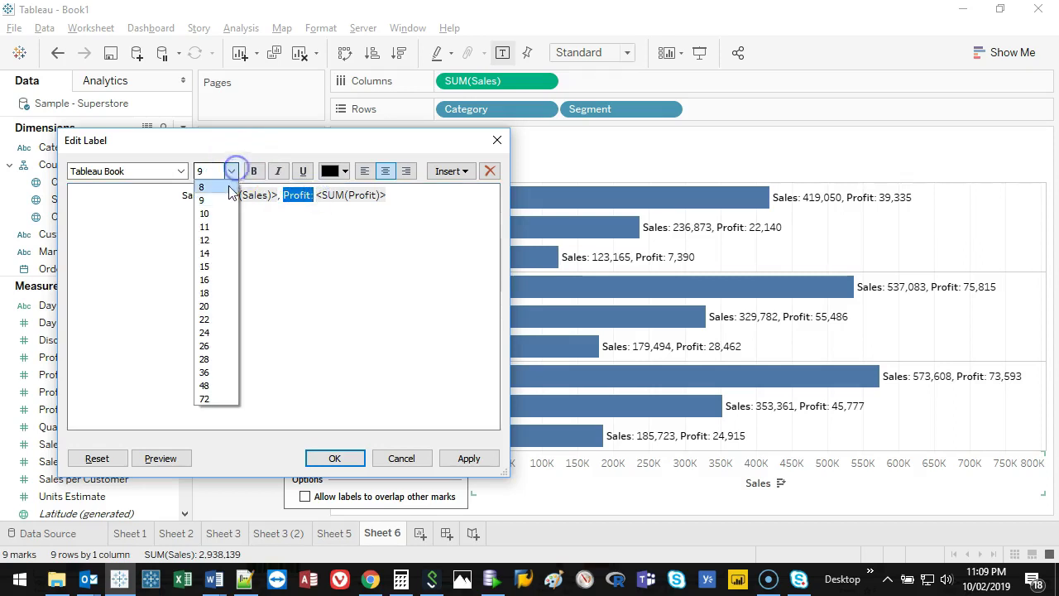
click(221, 186)
Step: Enlarge the SUM(Sales) and SUM(Profit) values to size 14 and apply
double_click(269, 195)
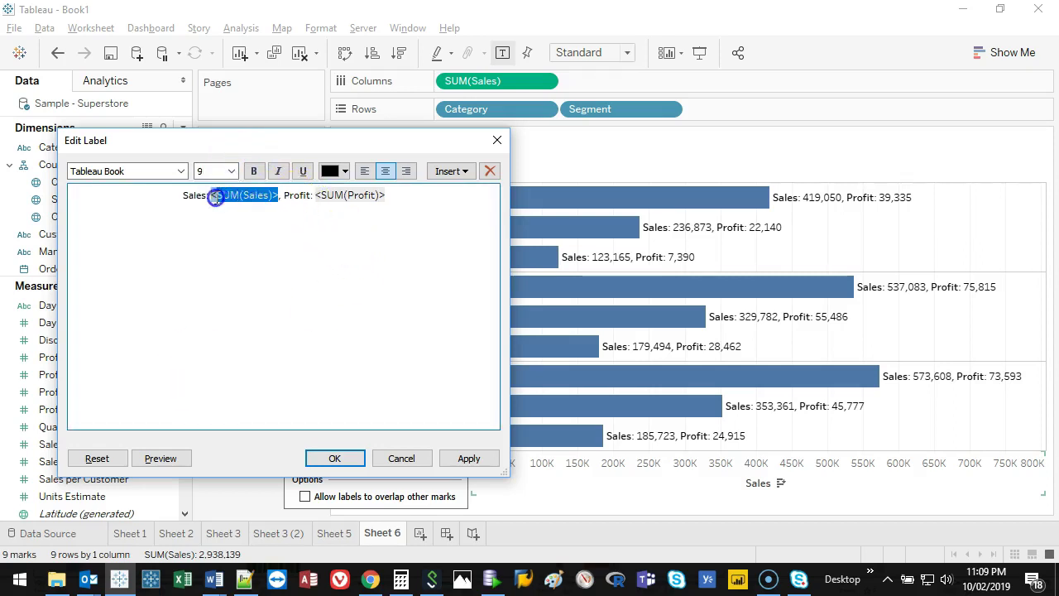
click(231, 170)
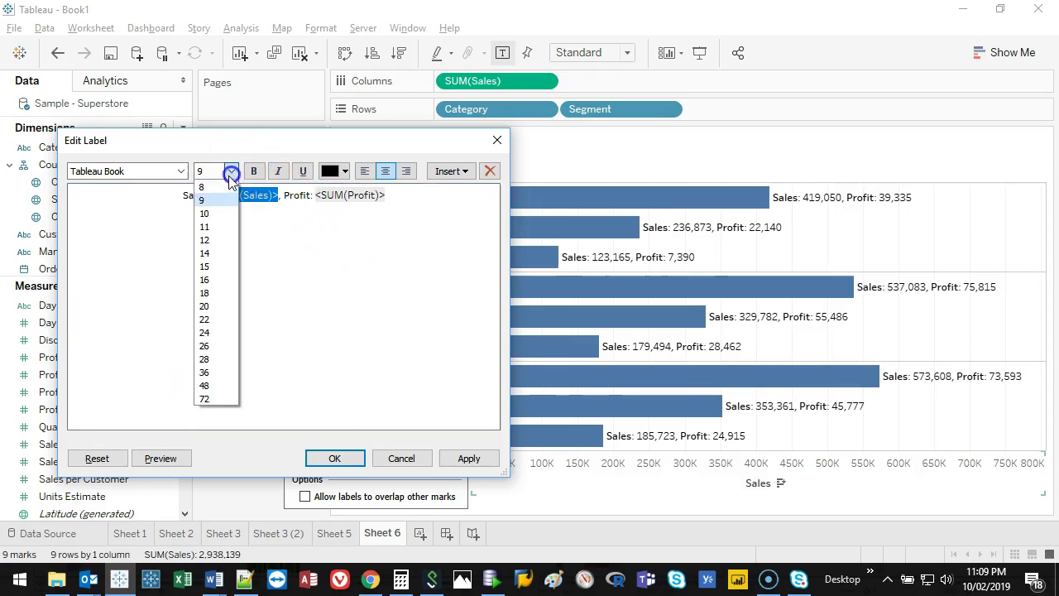
click(216, 253)
drag(414, 200, 335, 200)
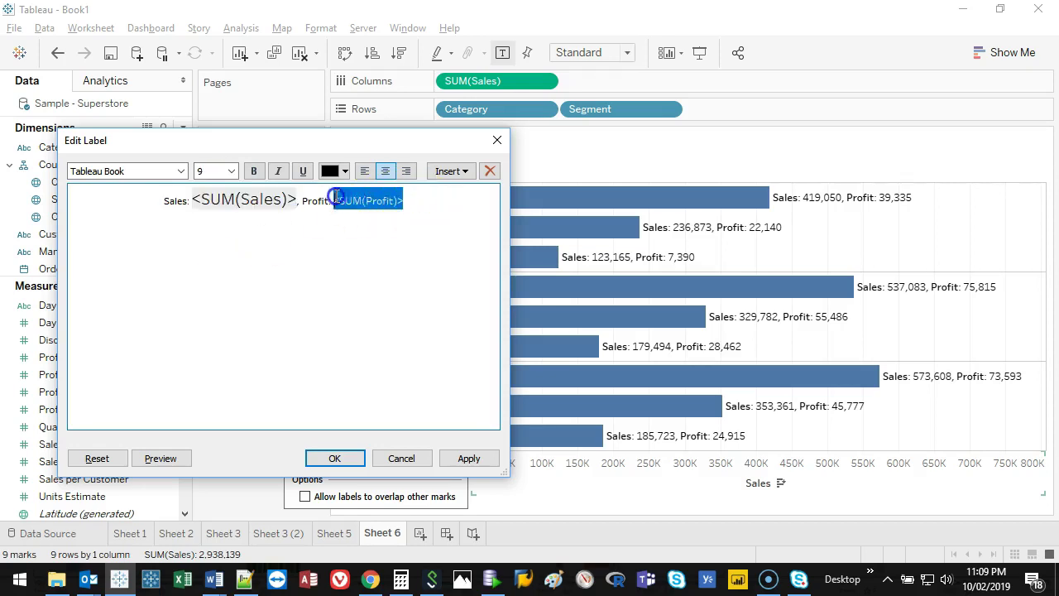
click(232, 171)
click(217, 254)
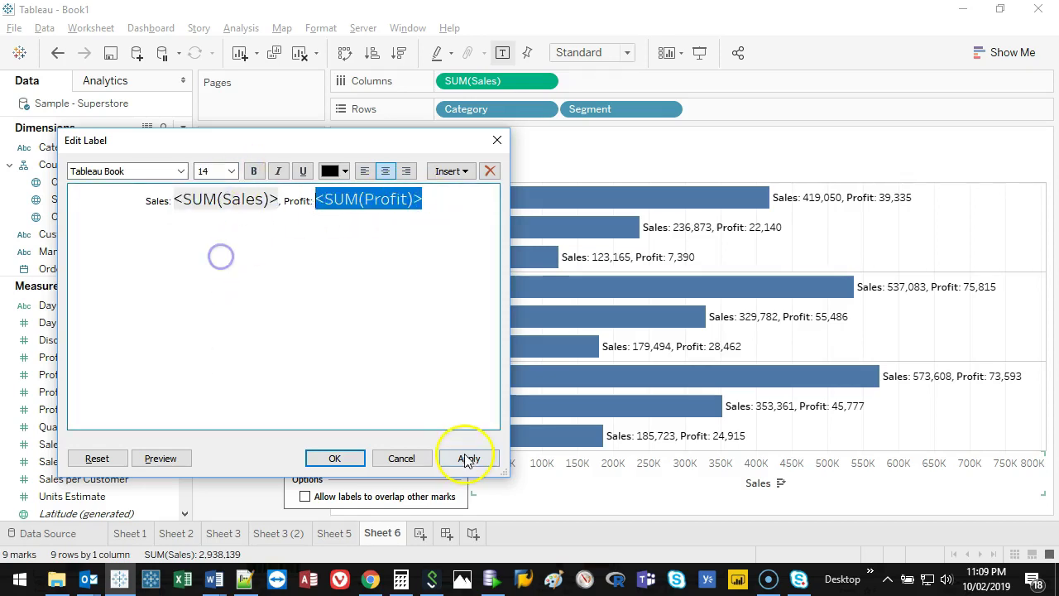
click(466, 456)
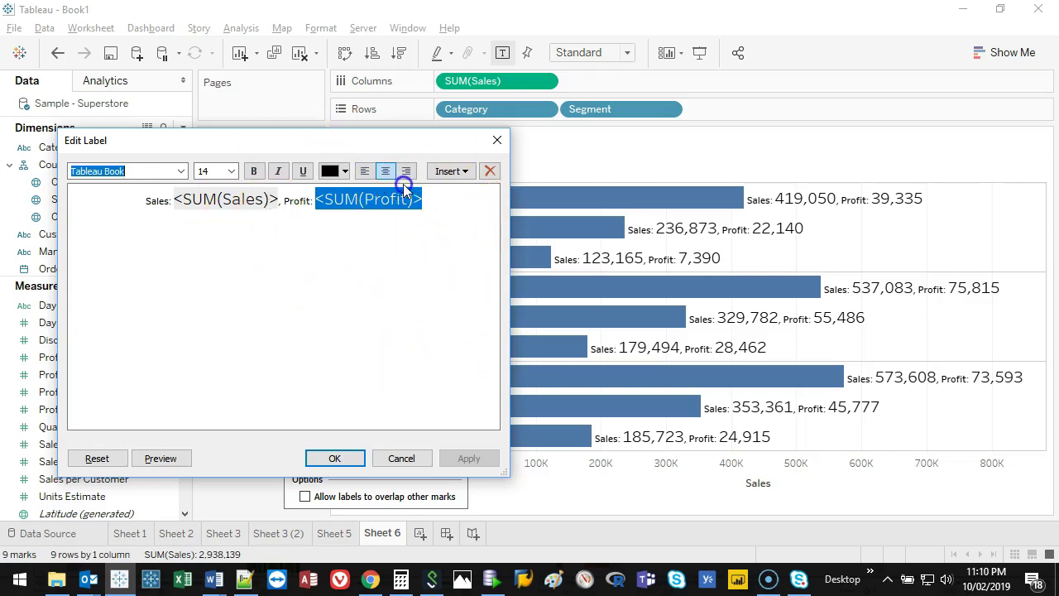
Step: Set the entire bar label text to a uniform font size 11 and apply
drag(405, 188, 147, 200)
click(181, 171)
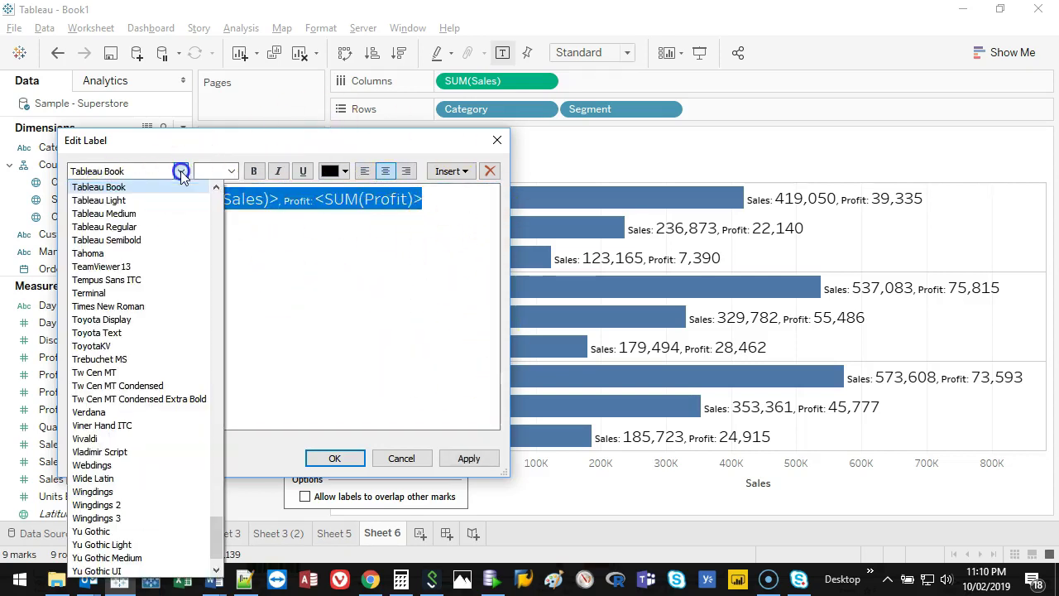
click(231, 171)
click(232, 170)
click(230, 171)
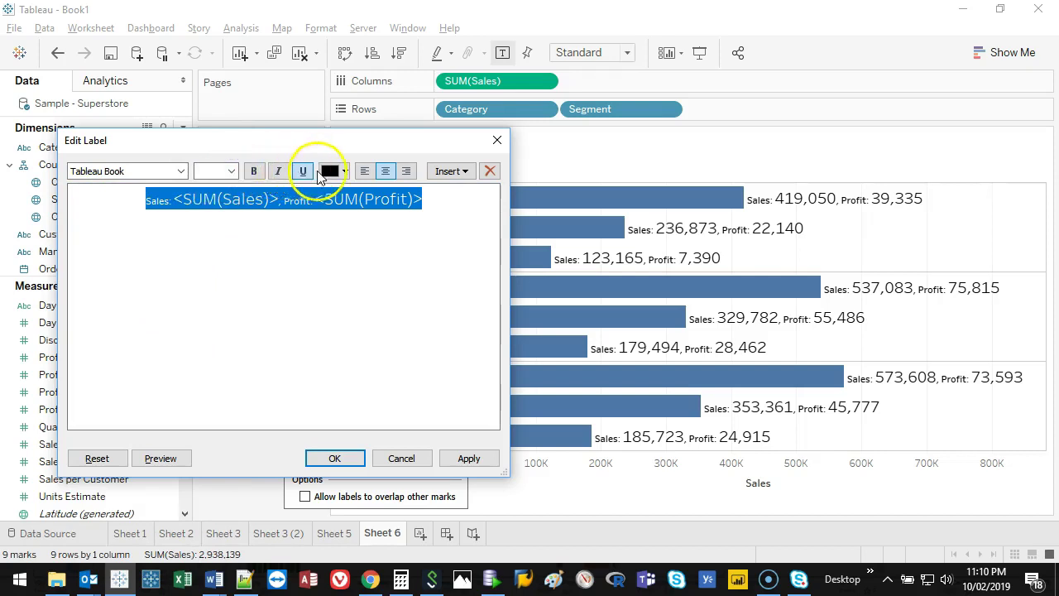
click(450, 171)
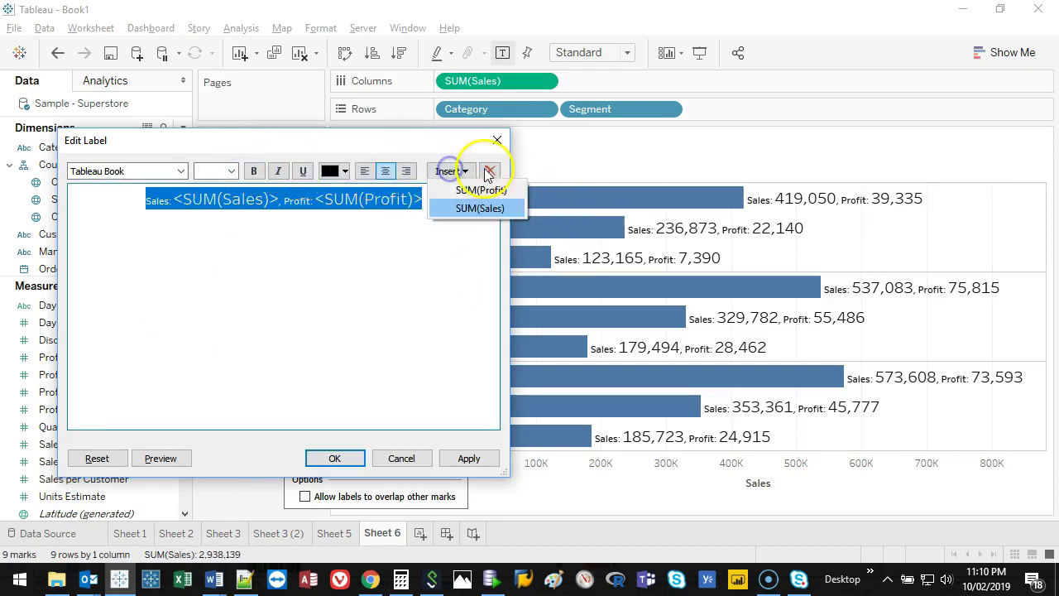
click(306, 300)
click(461, 205)
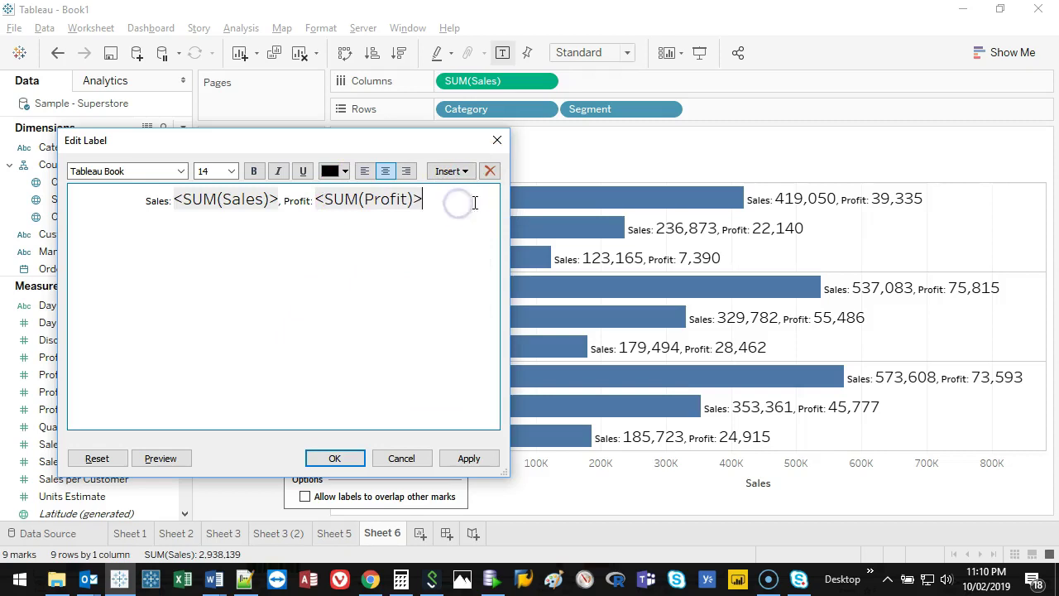
drag(474, 202, 133, 198)
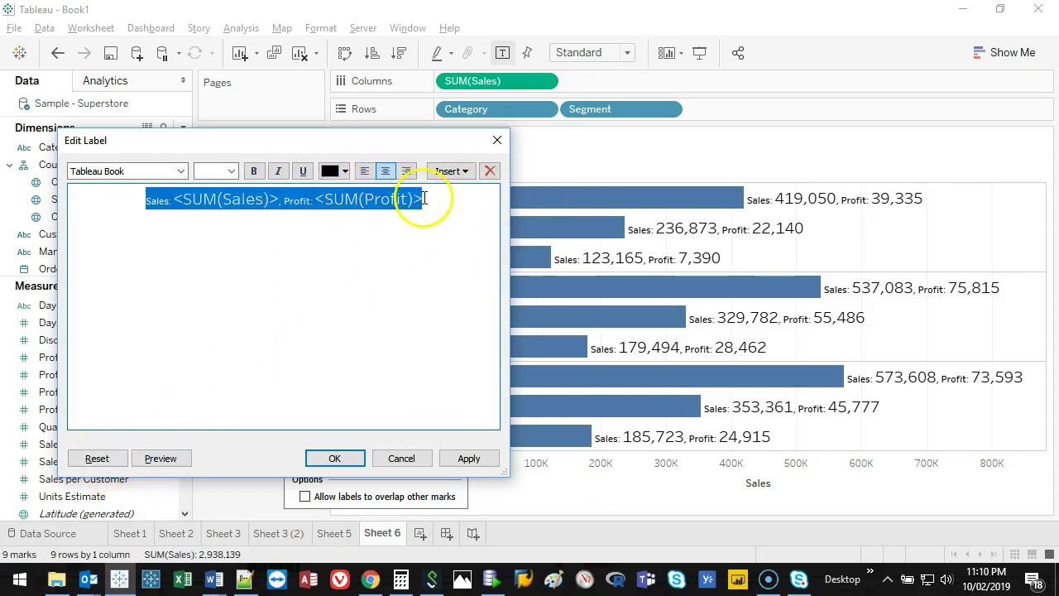
click(230, 170)
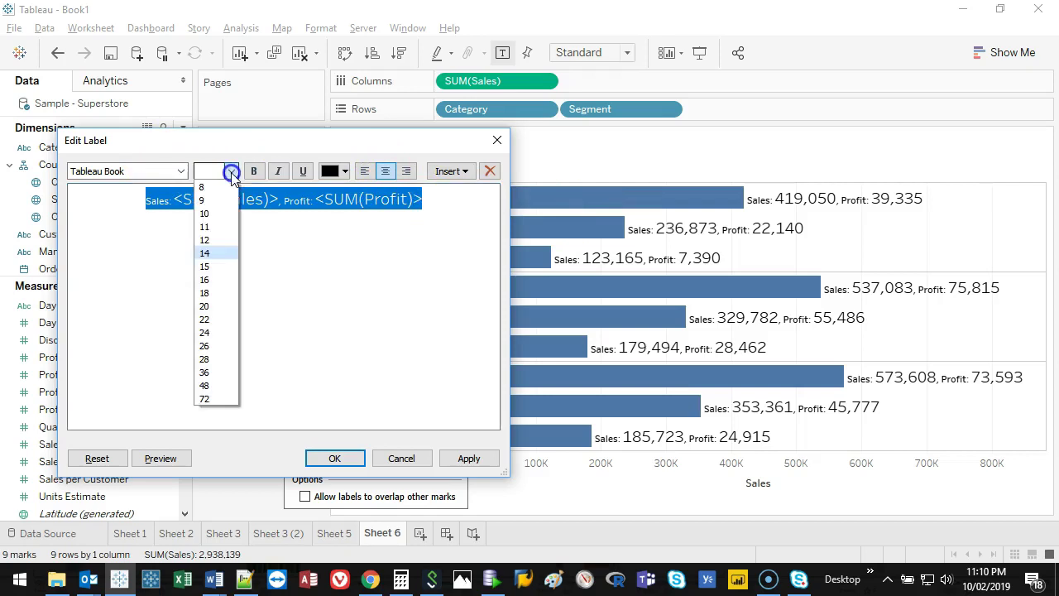
click(228, 227)
click(256, 208)
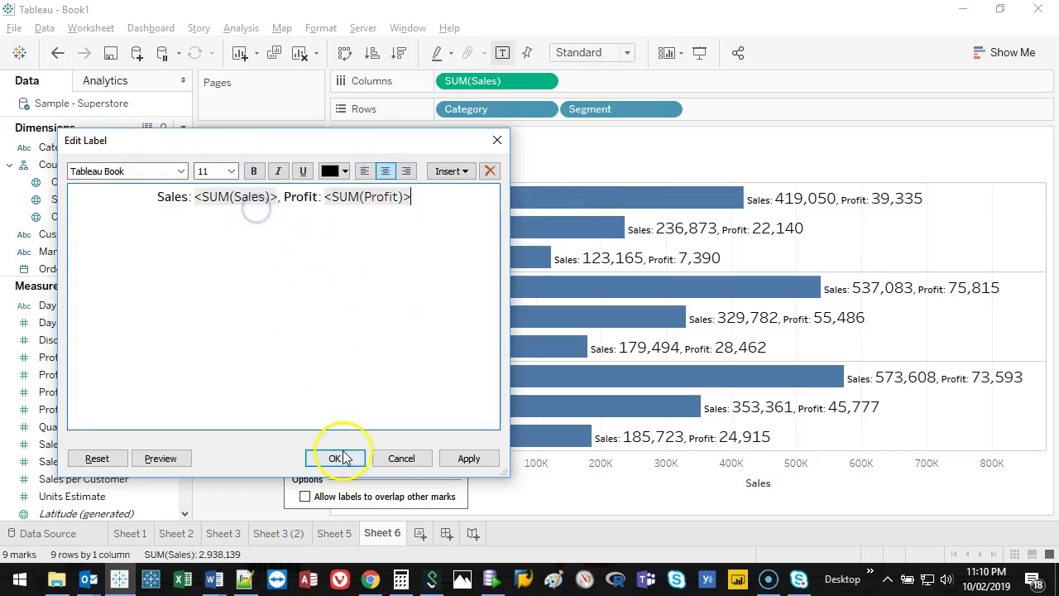
click(468, 457)
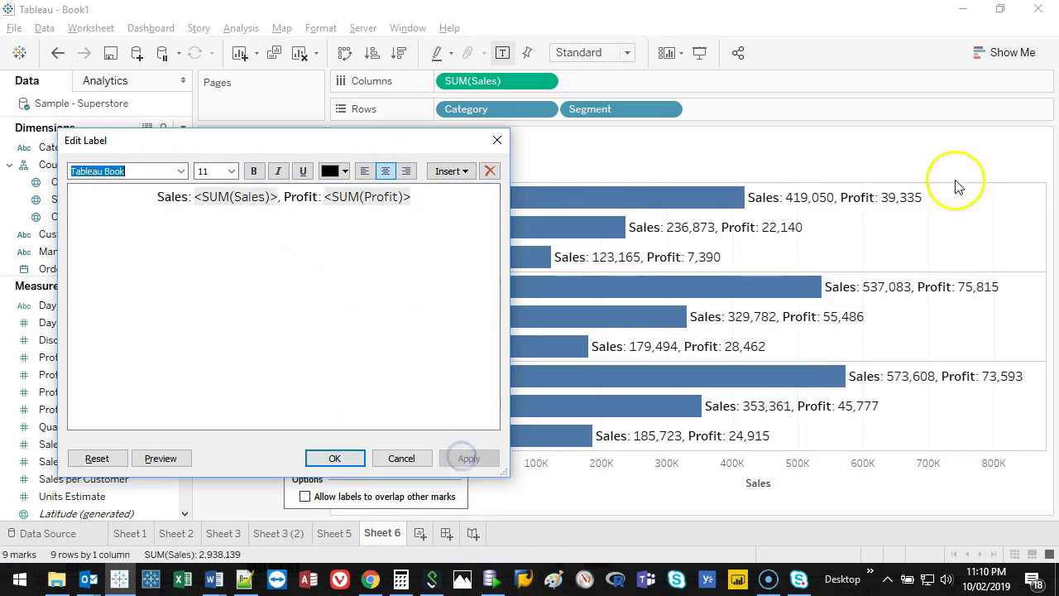
Step: Colour the Profit part green and the Sales part blue-grey, then confirm the label edits
drag(438, 208, 311, 198)
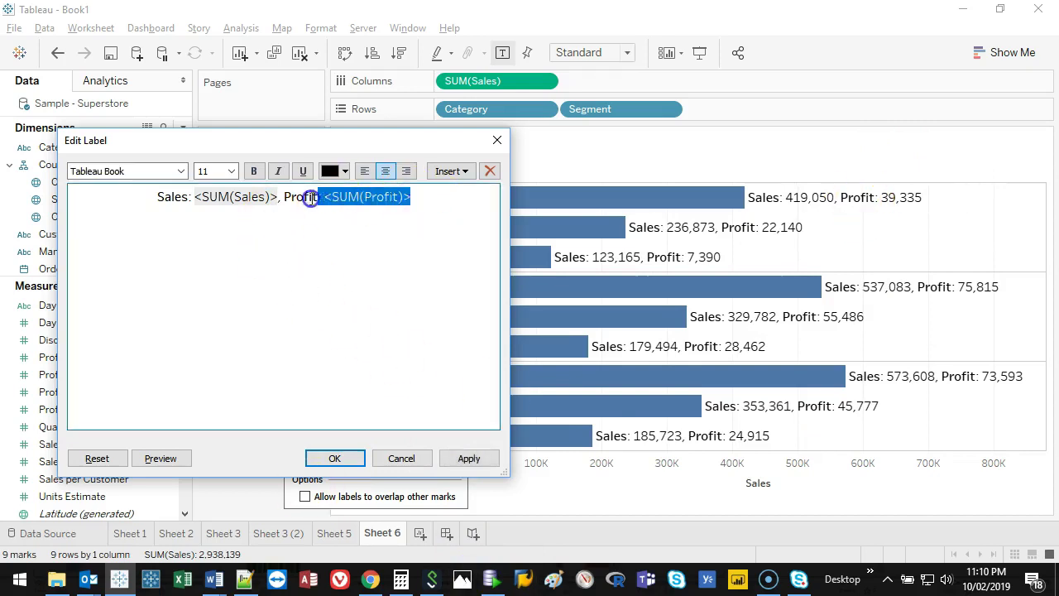
click(328, 172)
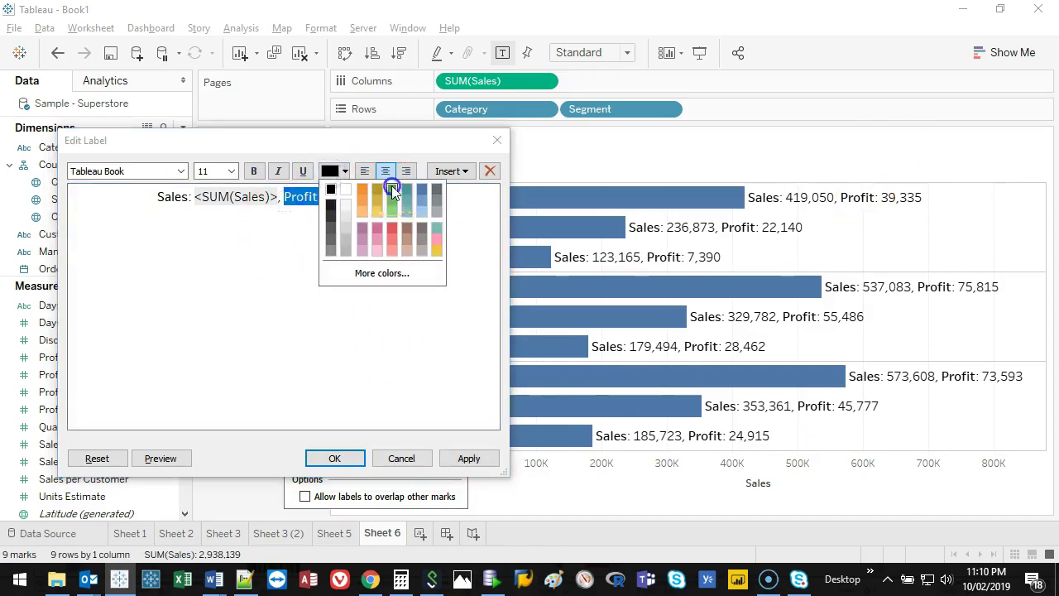
click(391, 189)
drag(278, 197, 108, 191)
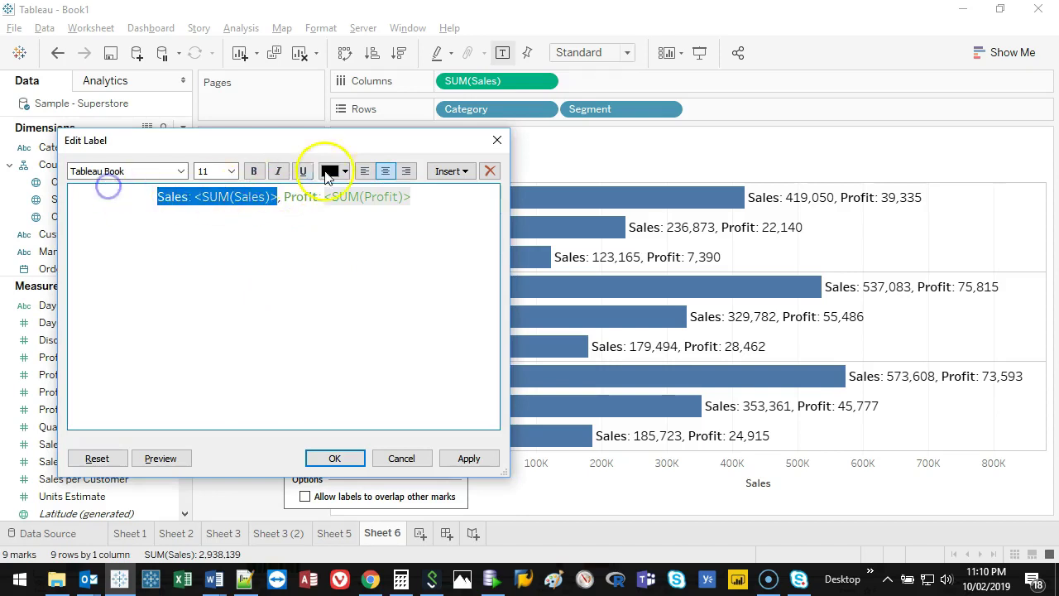
click(328, 171)
click(418, 188)
click(355, 232)
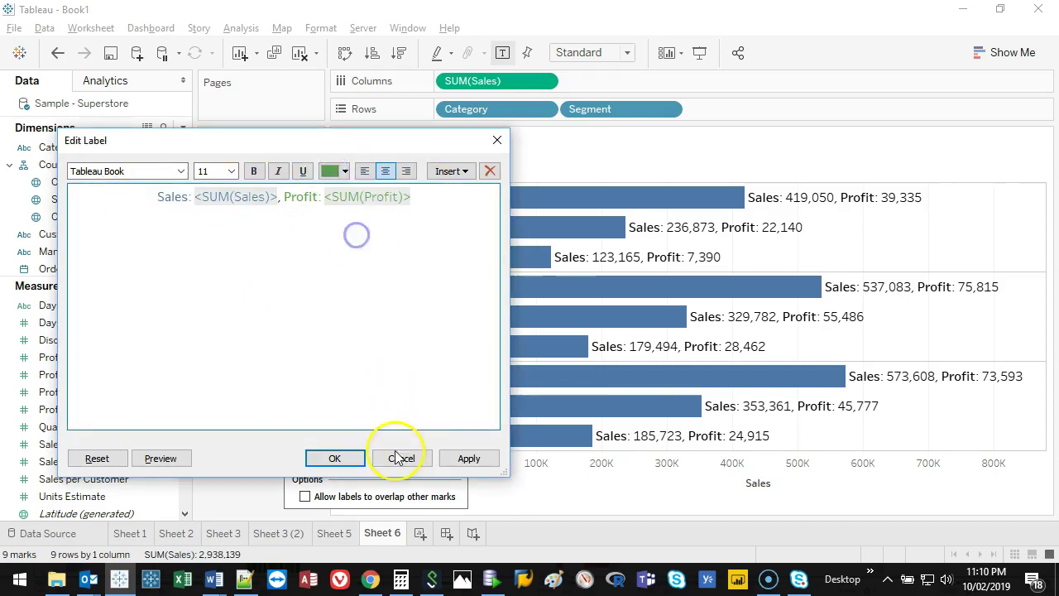
click(469, 457)
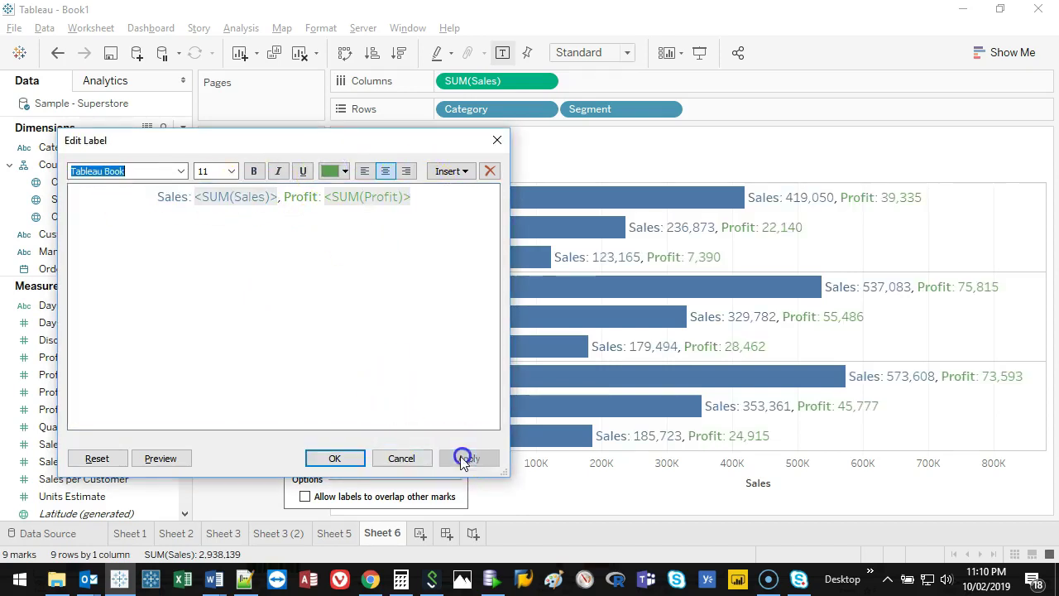
click(338, 459)
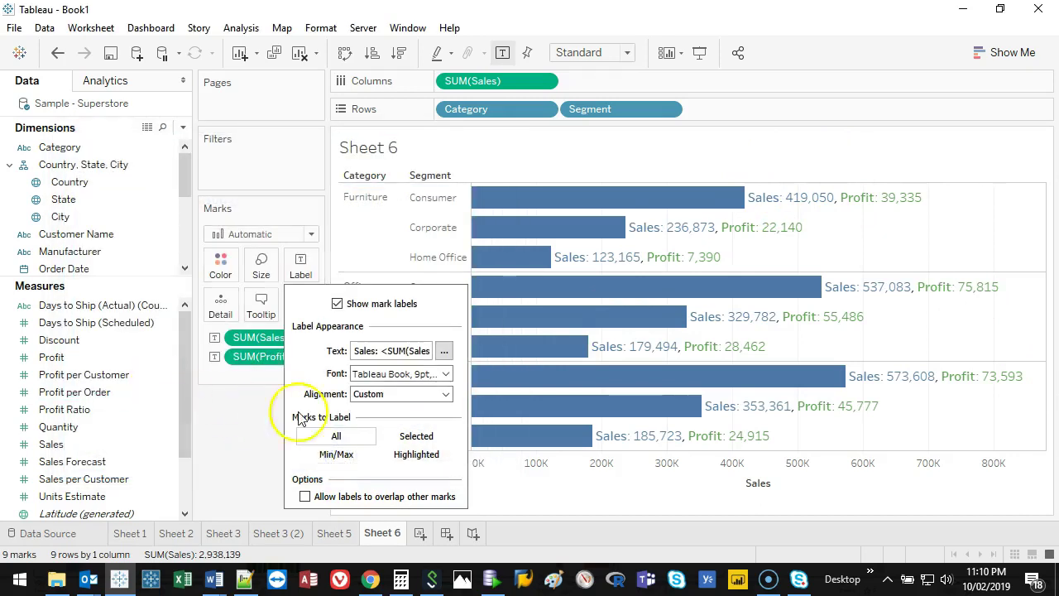
click(250, 436)
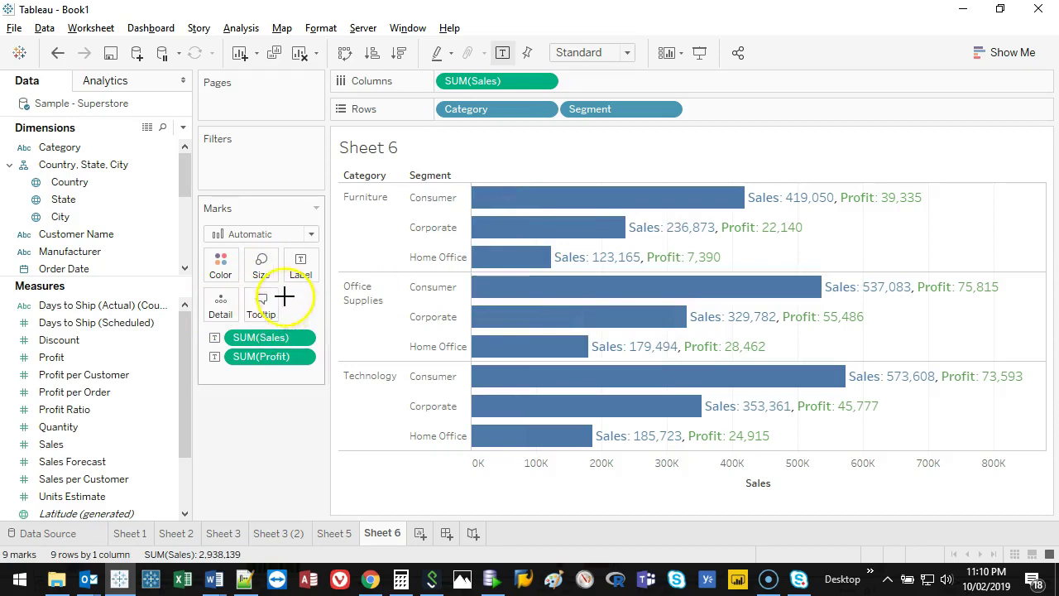
key(Escape)
Step: Join the Sales line onto the Profit line in the bar tooltip text
click(259, 310)
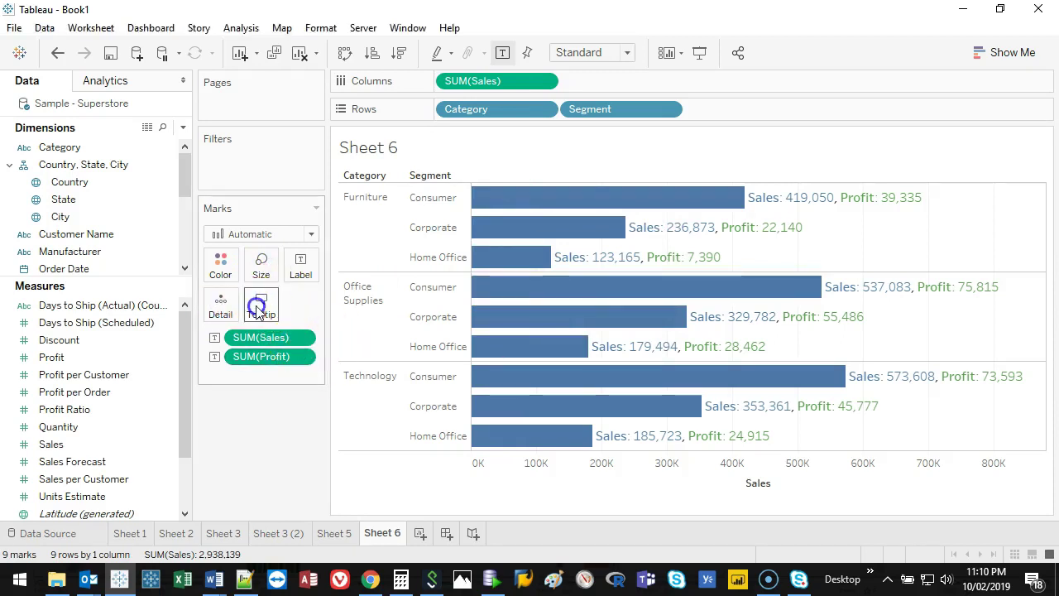
click(179, 231)
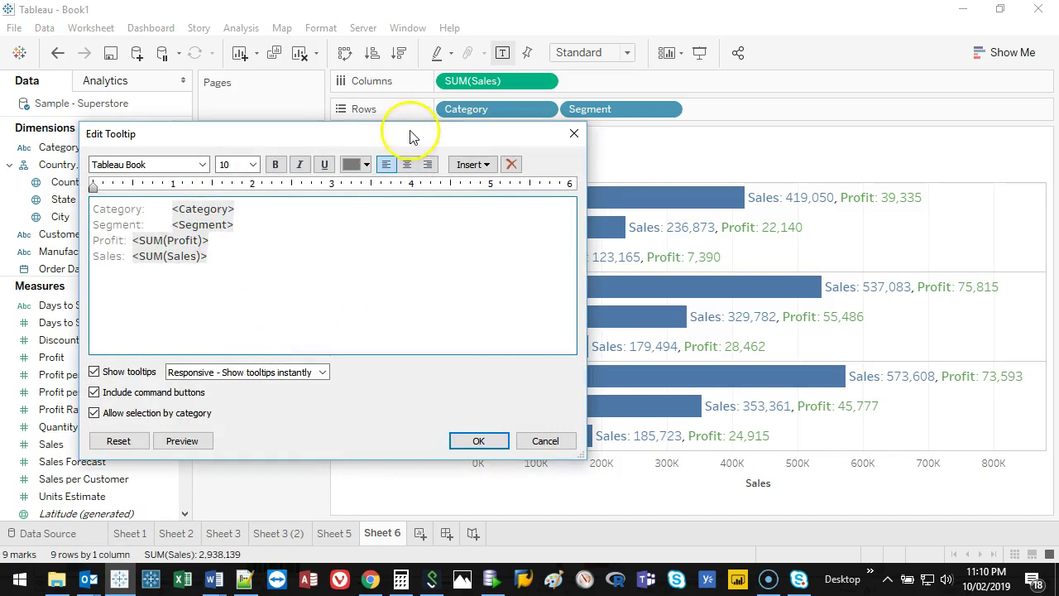
drag(413, 135, 372, 109)
click(267, 237)
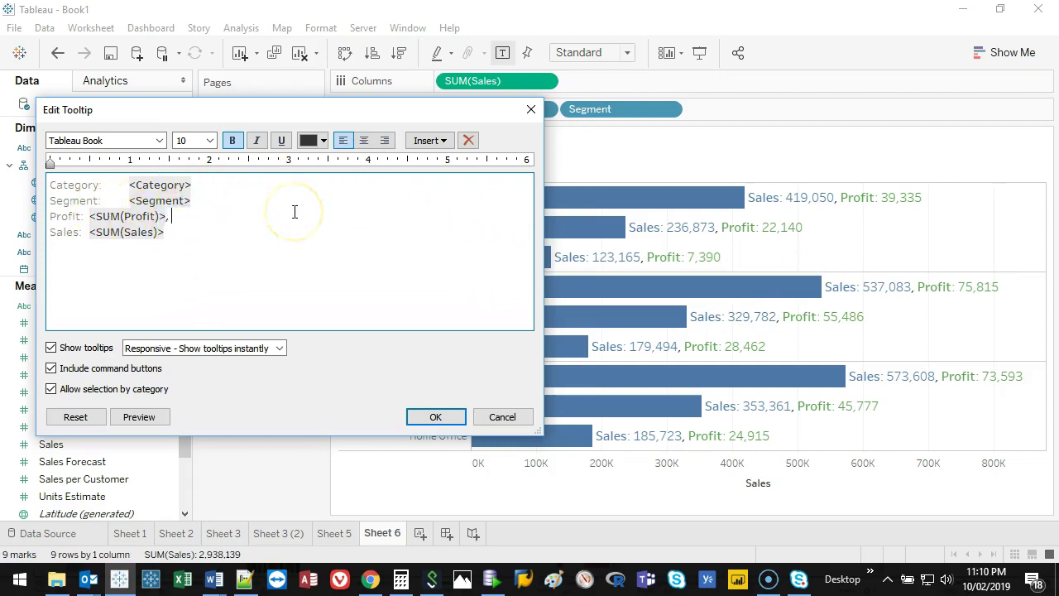
key(Delete)
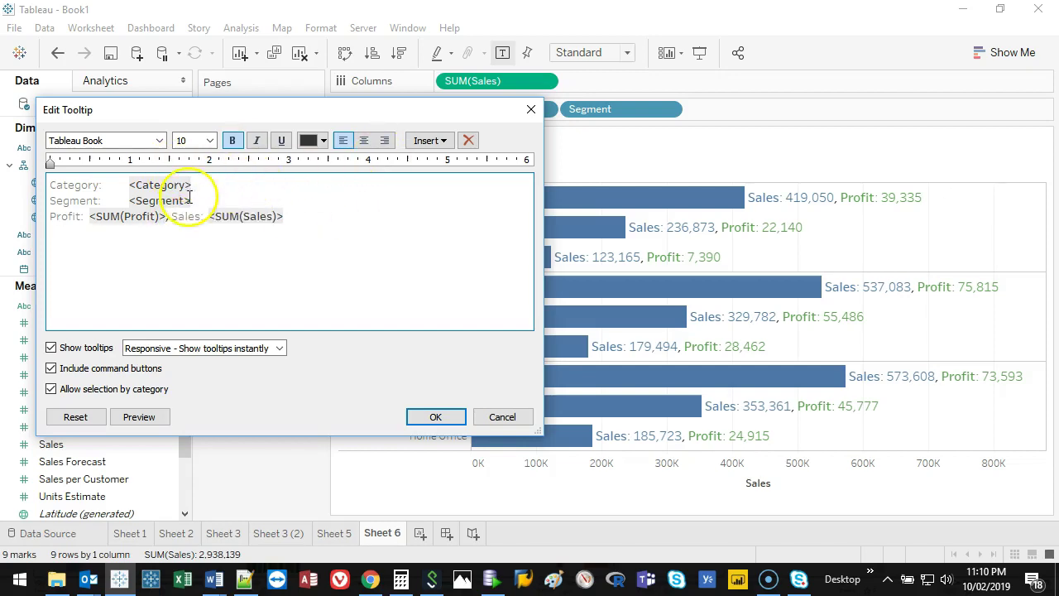
Step: Drop the Category: and Segment: captions, merge Segment onto the Category line, and center all lines
triple_click(171, 177)
click(127, 181)
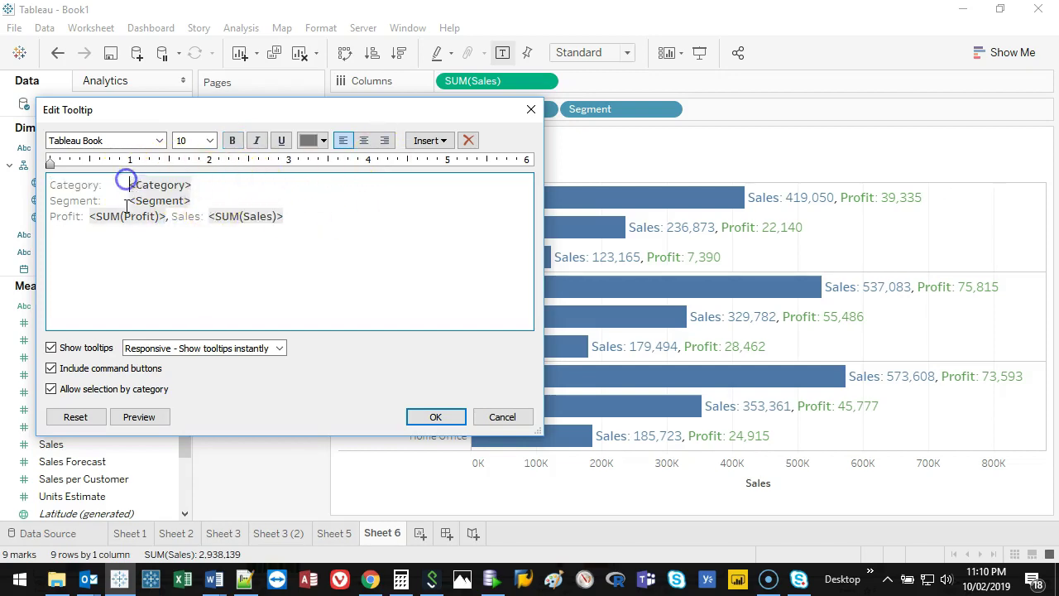
key(Delete)
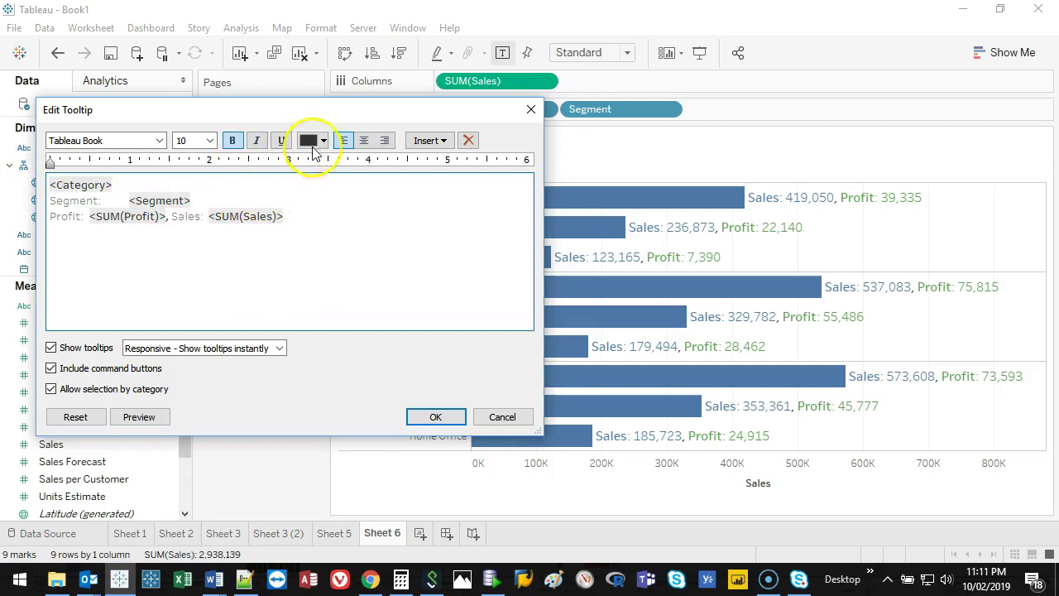
click(364, 142)
key(ctrl+a)
click(364, 141)
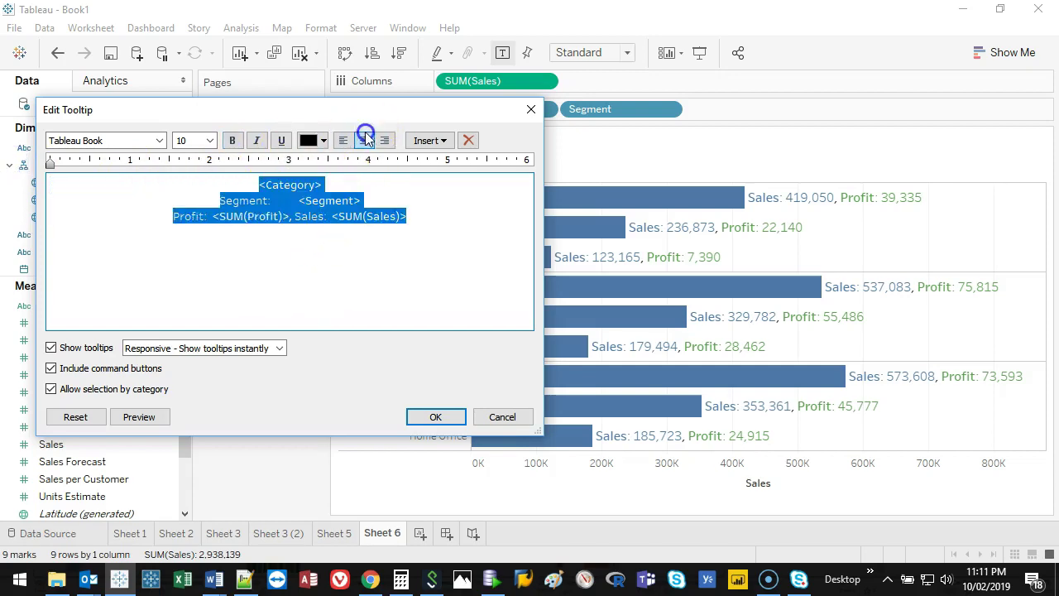
click(433, 248)
drag(298, 201, 181, 201)
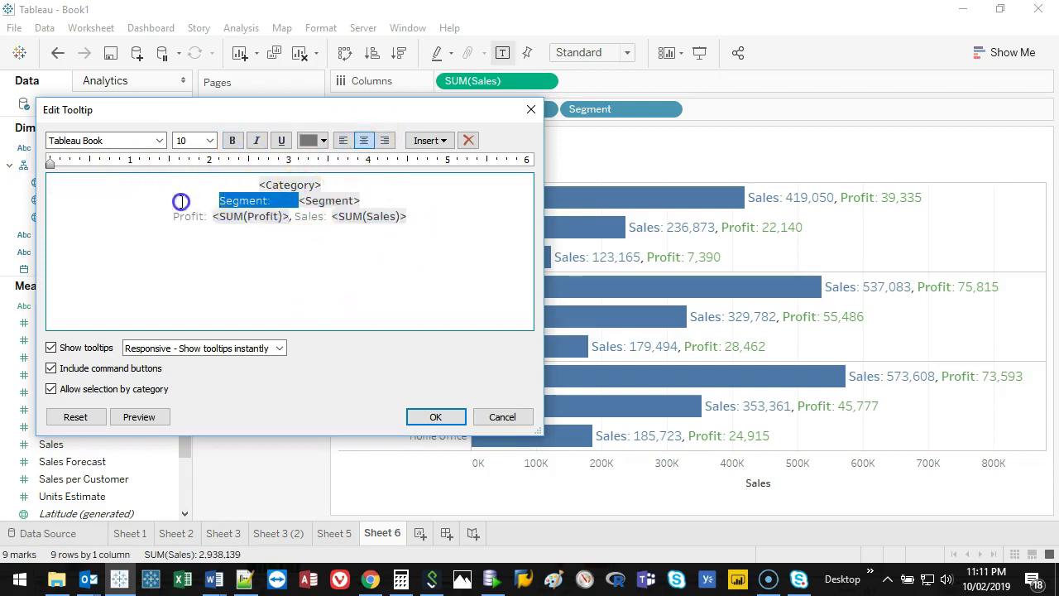
key(Delete)
click(352, 188)
key(Delete)
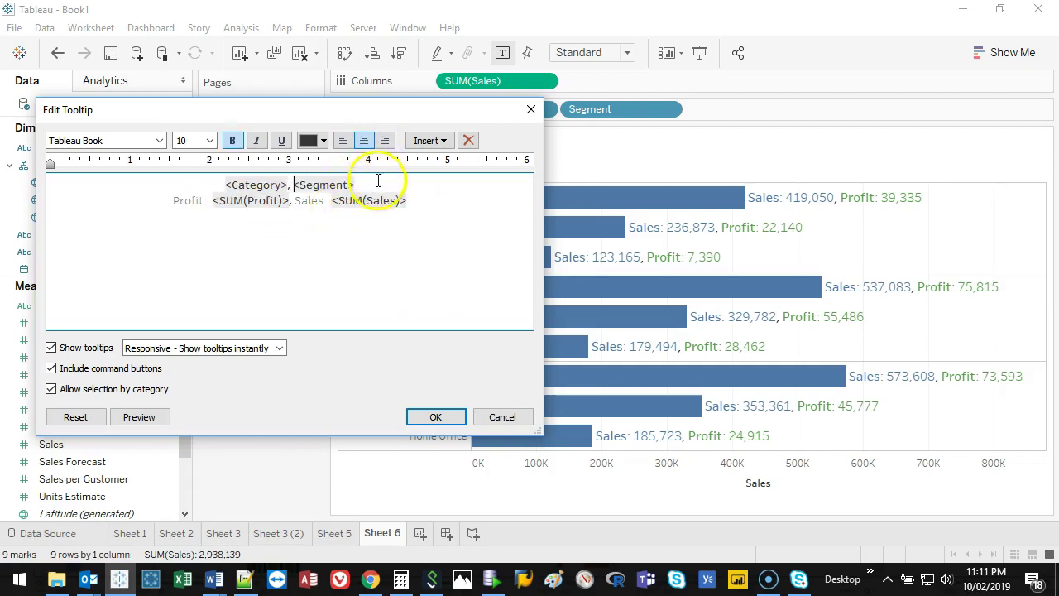
Step: Set the '<Category>, <Segment>' heading line to 14 point and apply the tooltip
drag(378, 180, 228, 168)
click(212, 139)
click(203, 231)
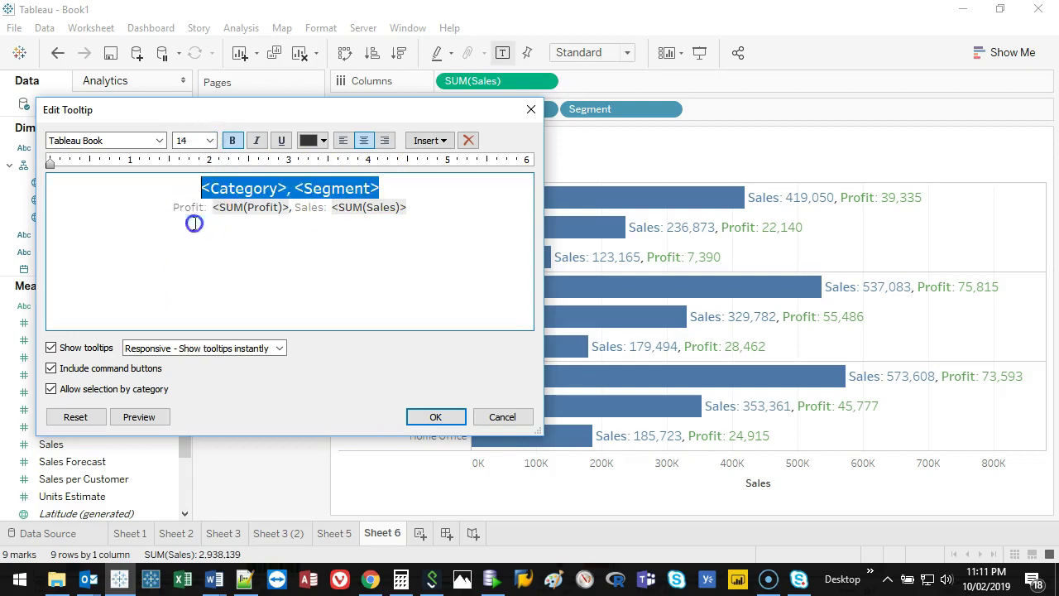
click(402, 189)
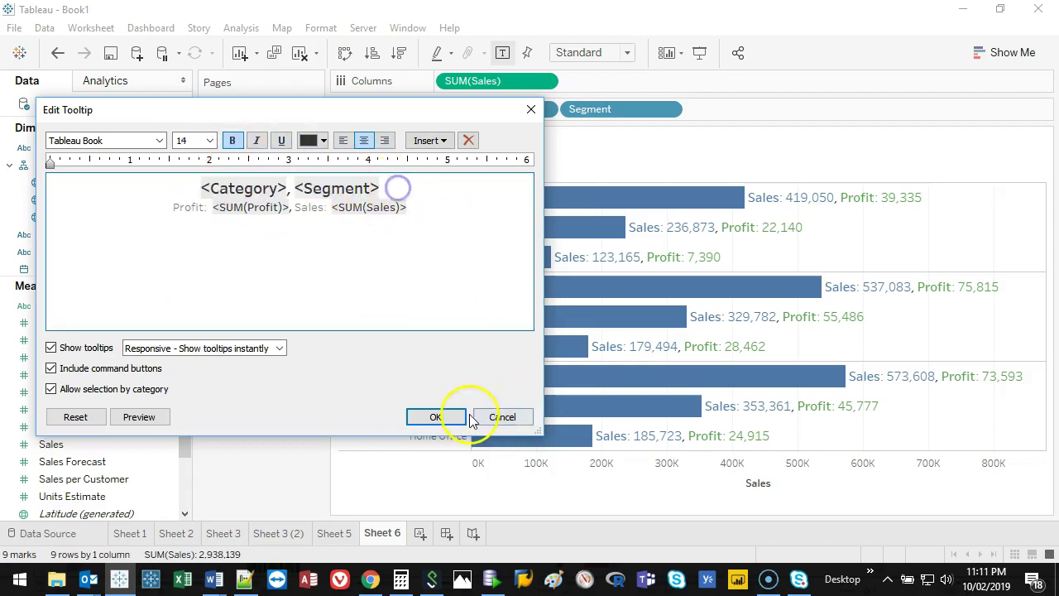
click(436, 417)
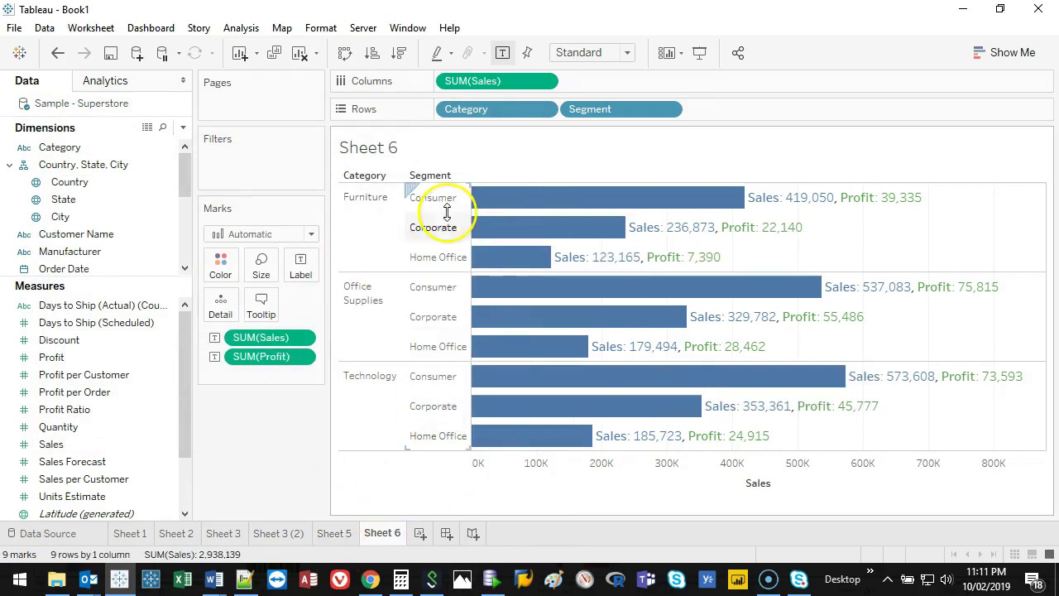
mouse_move(517, 318)
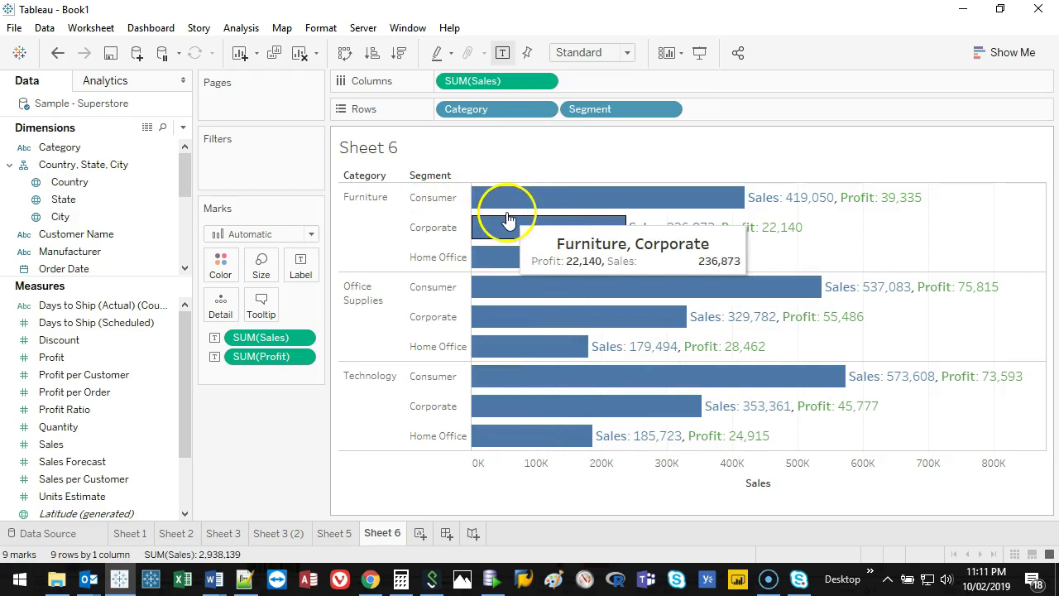
click(256, 308)
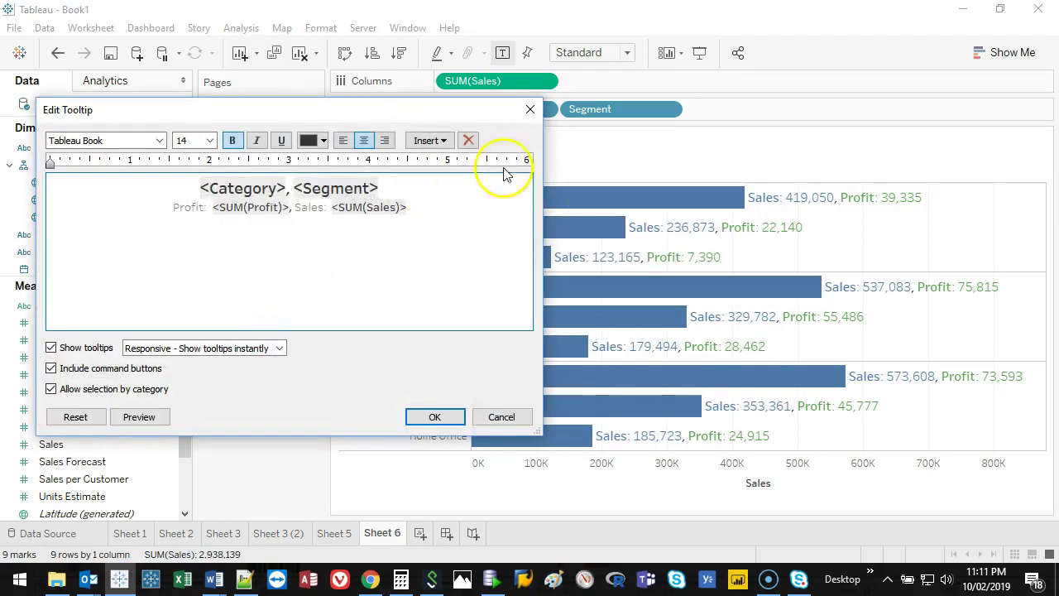
click(530, 111)
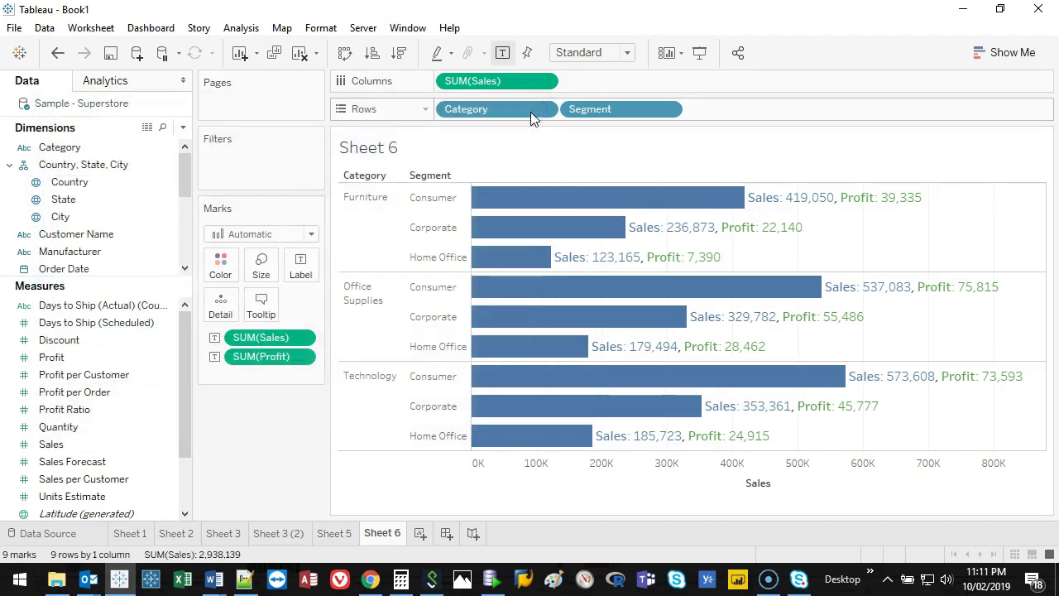
mouse_move(498, 254)
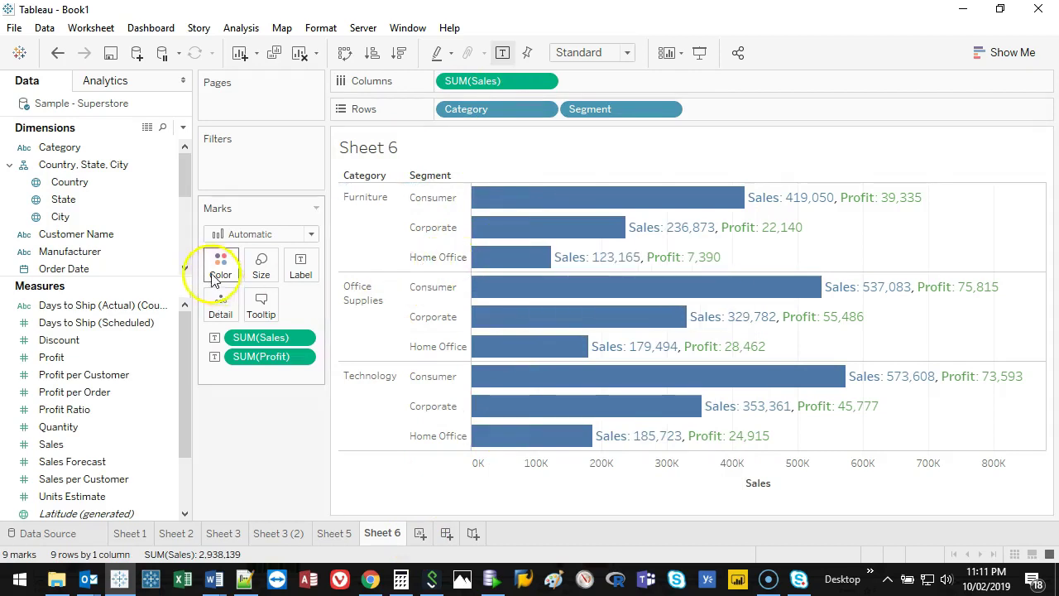
mouse_move(579, 208)
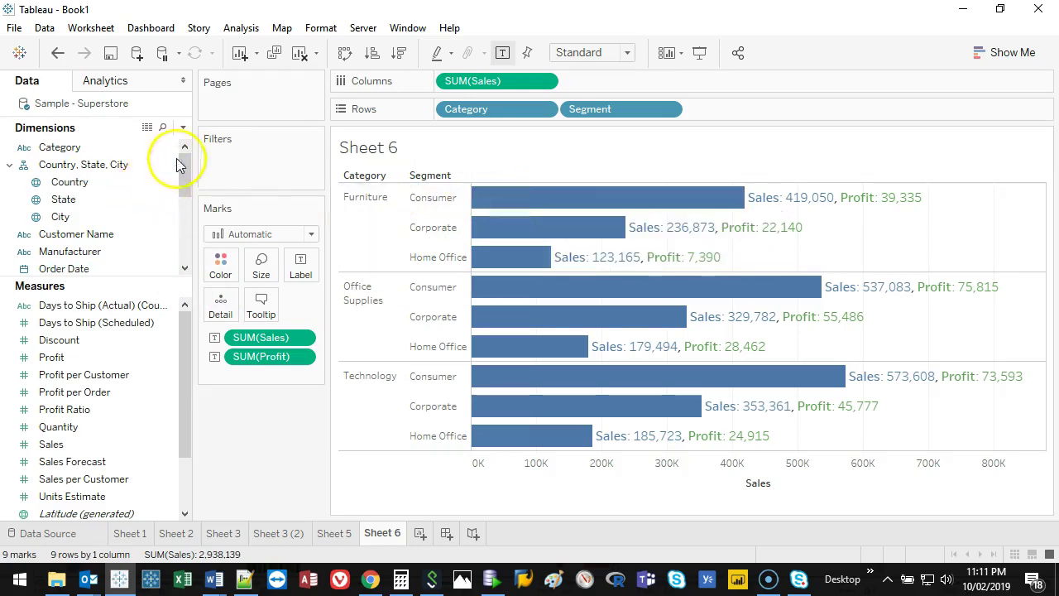
Step: Split the bars into Region columns, remove the Profit and Sales labels, and add Region to Tooltip
drag(177, 156, 176, 249)
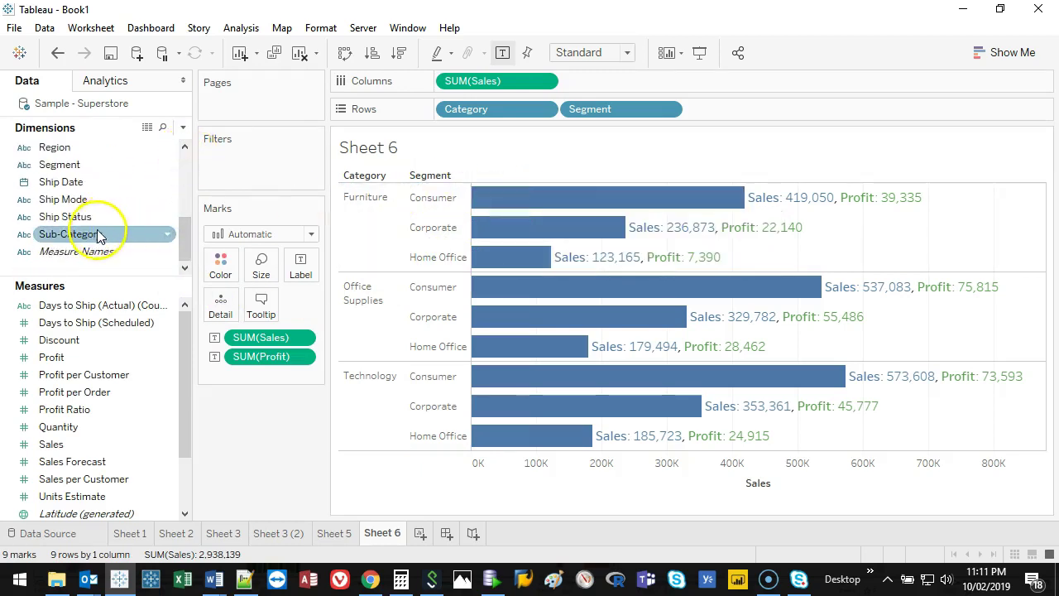
drag(66, 150, 441, 77)
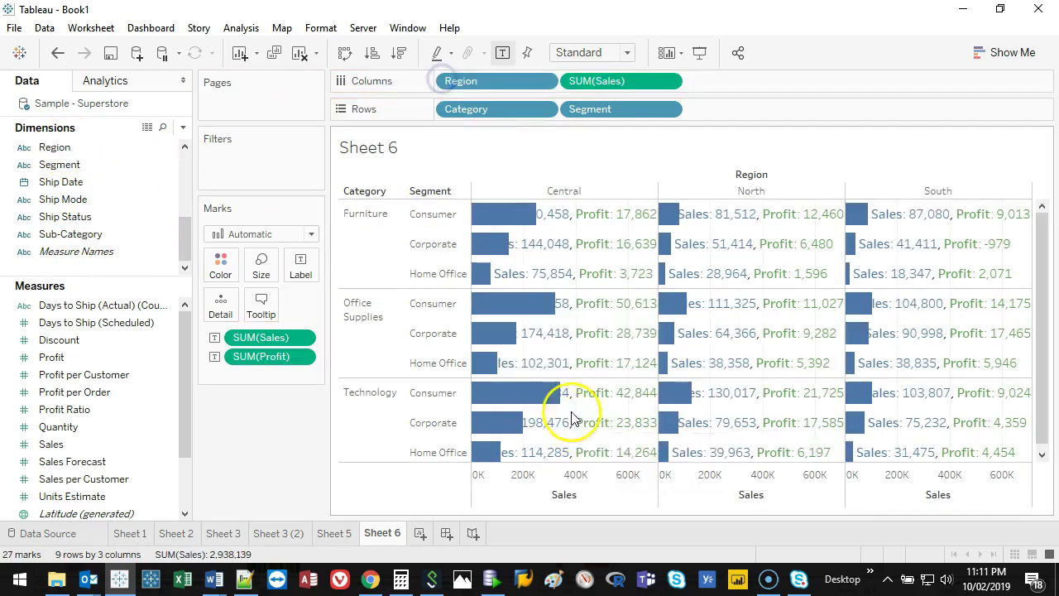
drag(265, 357, 265, 414)
drag(275, 409, 272, 406)
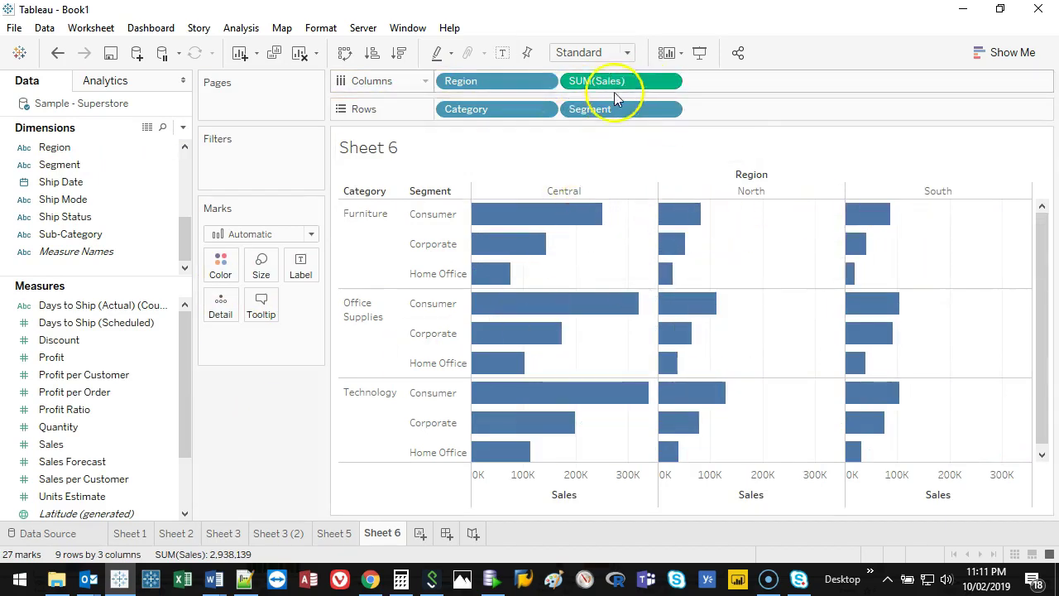
drag(496, 86, 262, 303)
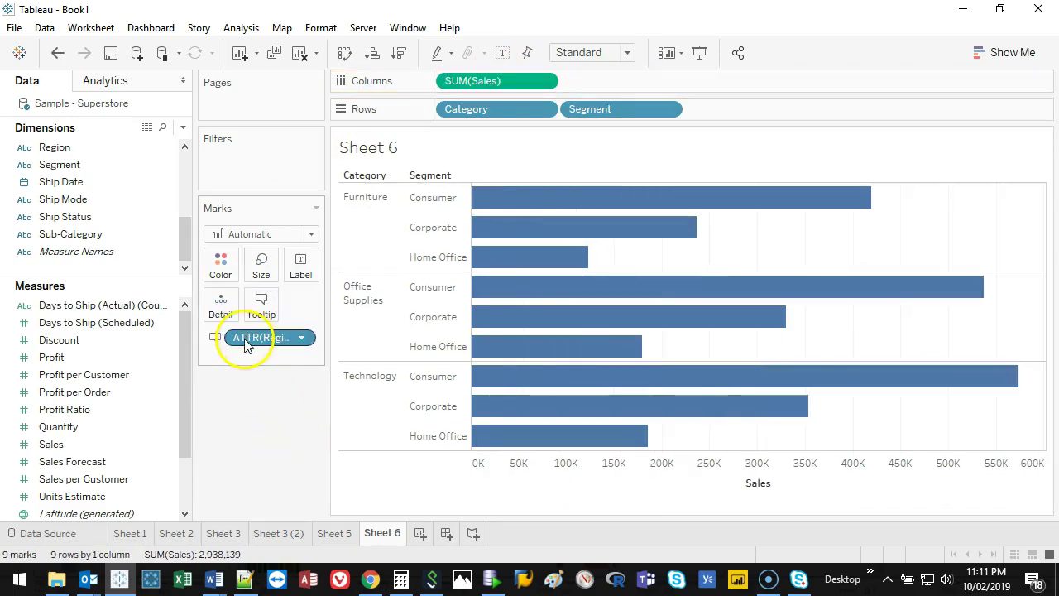
Step: Replace all the old tooltip text with just the inserted Region field
click(262, 298)
drag(329, 208, 133, 179)
key(Delete)
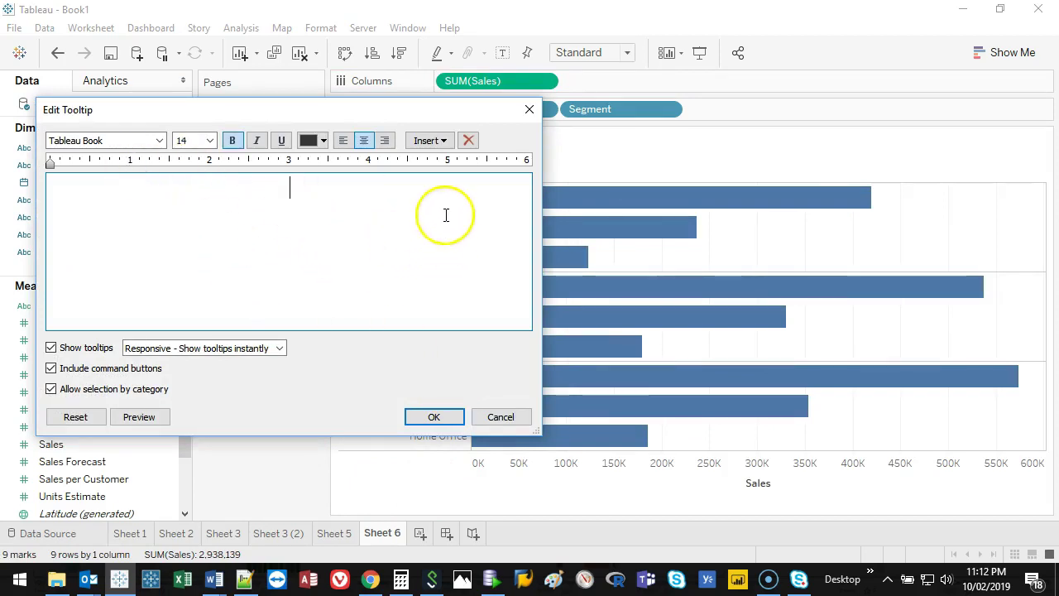
click(442, 142)
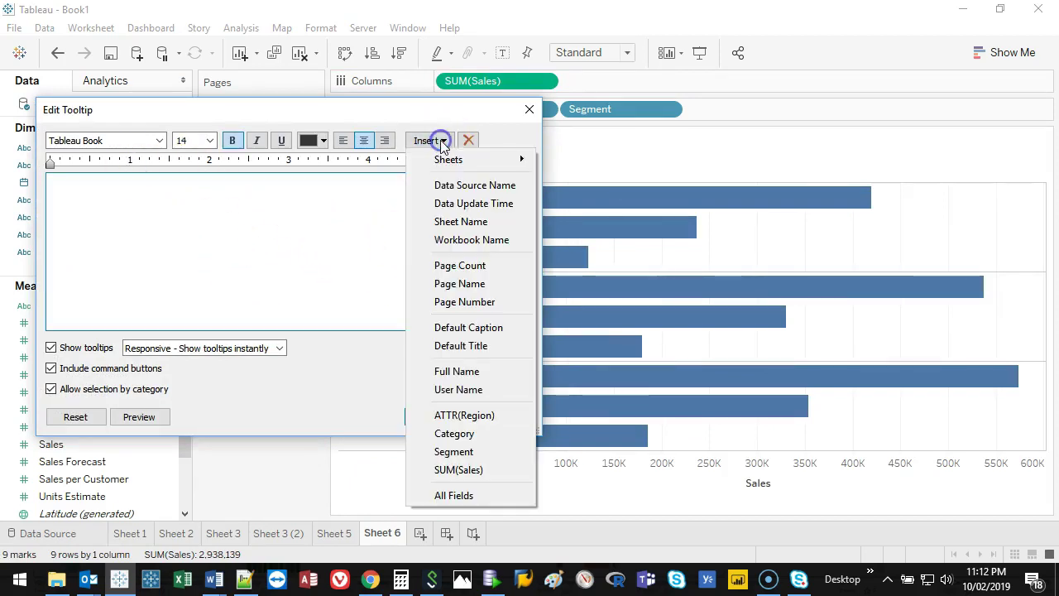
click(487, 415)
click(429, 416)
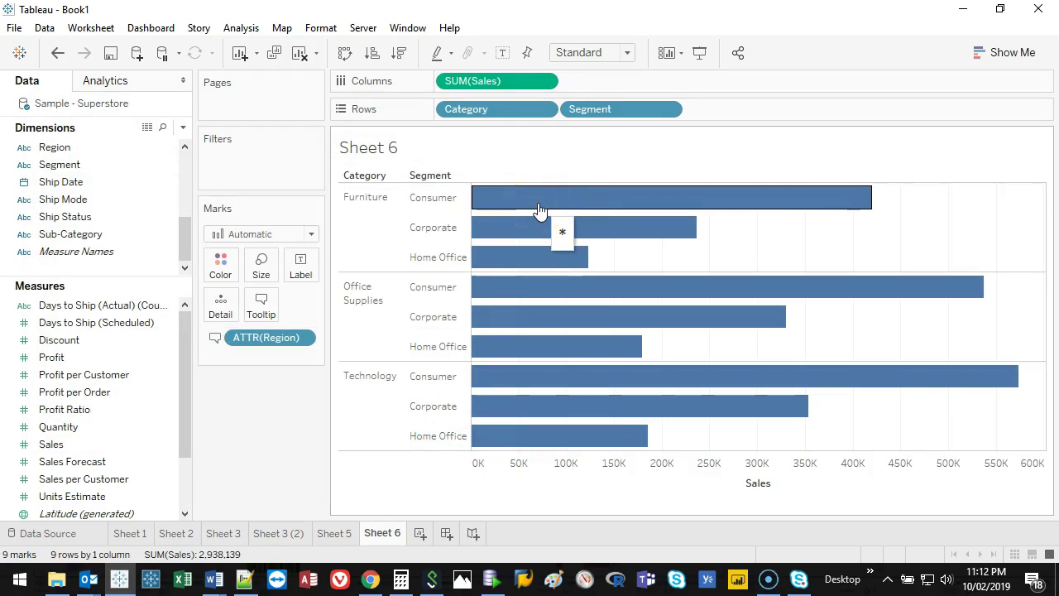
Step: Swap the tooltip field to Sub-Category and insert it, then drop Category onto Tooltip
click(259, 313)
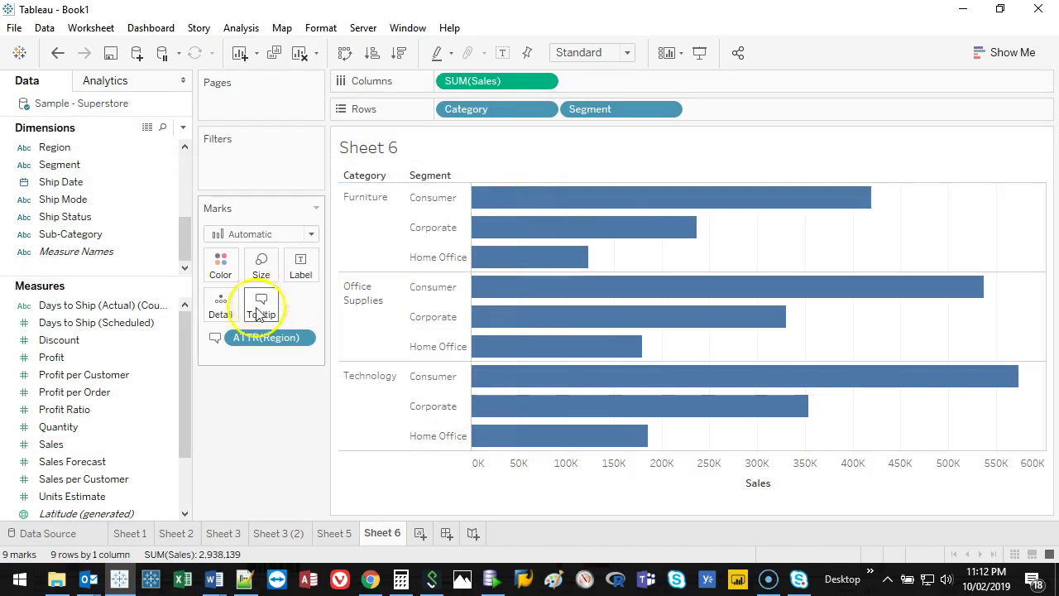
drag(251, 342, 248, 386)
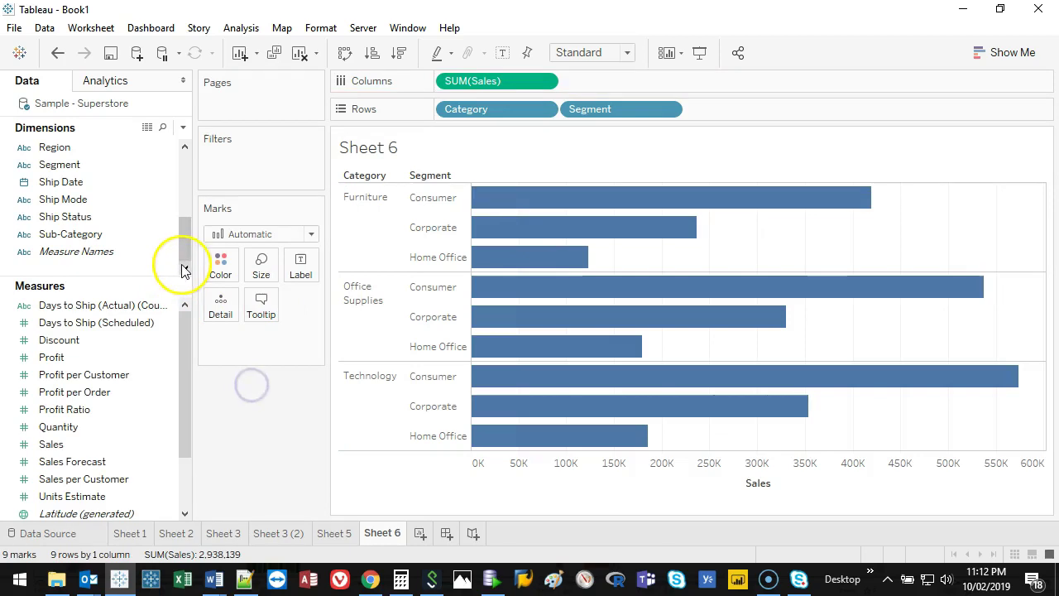
mouse_move(185, 267)
mouse_down()
mouse_move(184, 184)
mouse_move(178, 240)
mouse_move(192, 189)
mouse_move(188, 248)
mouse_up()
drag(71, 233, 265, 300)
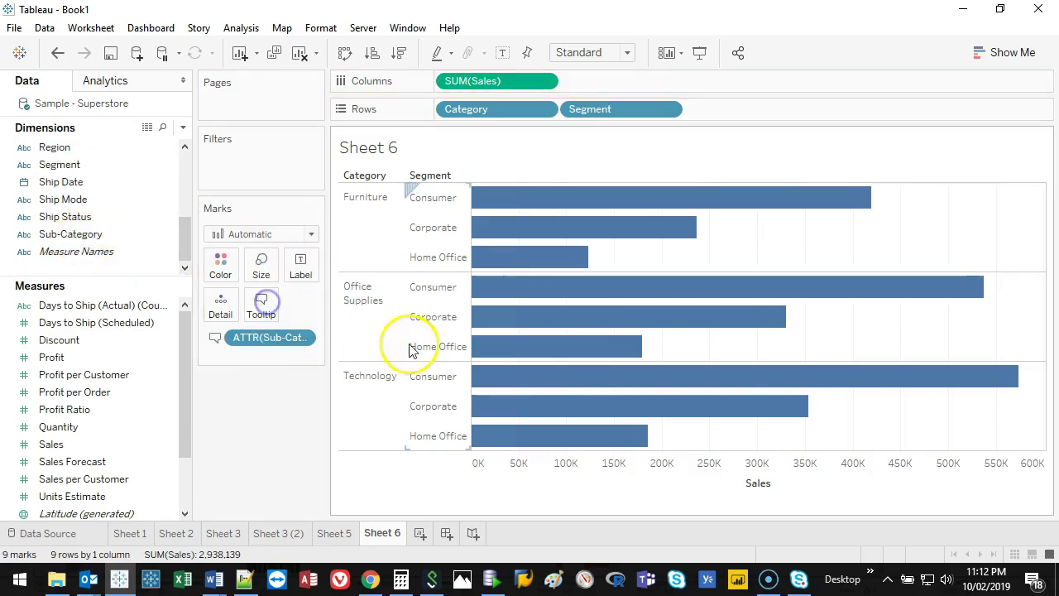
click(265, 301)
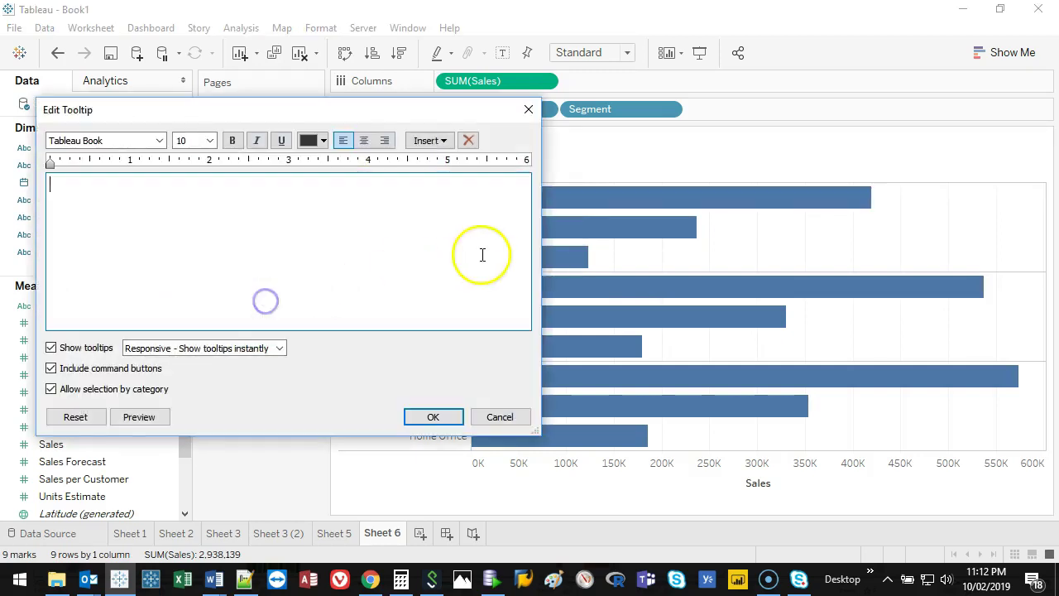
click(426, 140)
click(467, 413)
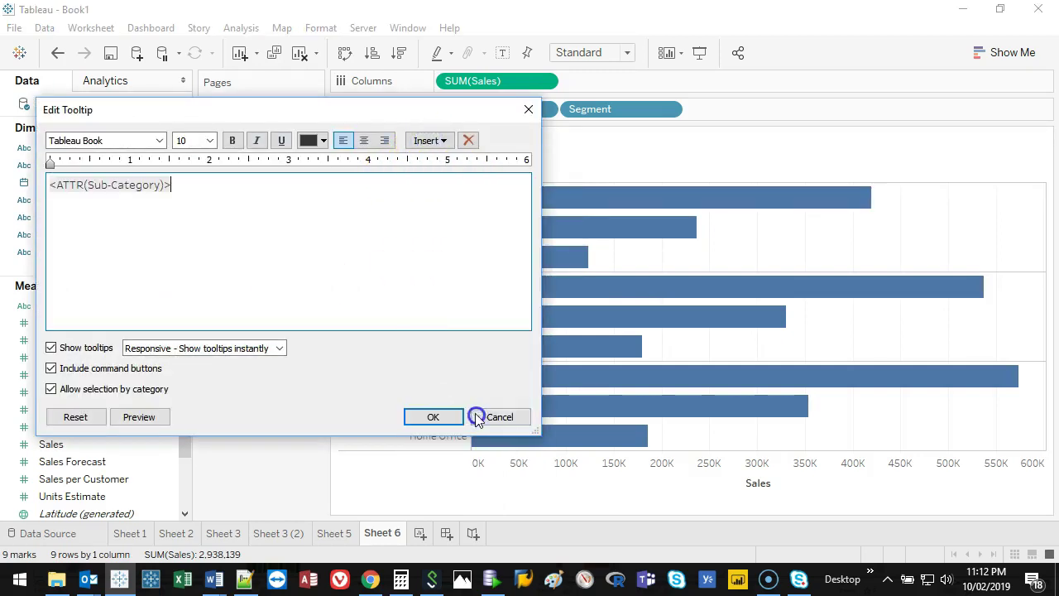
click(439, 418)
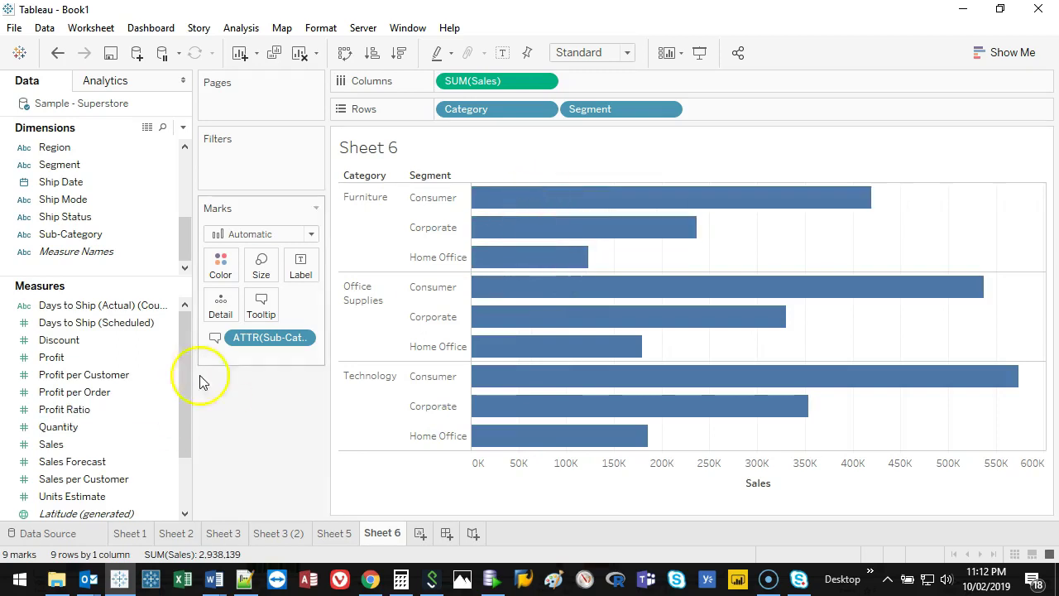
drag(184, 250, 264, 312)
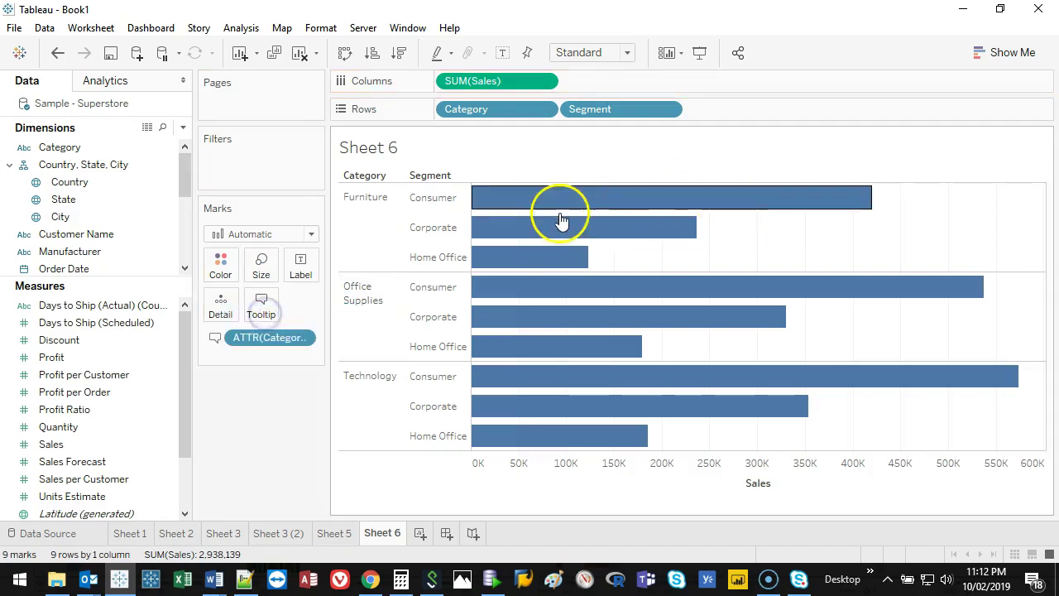
Step: Make the tooltip text consist solely of the inserted <Category> field
click(259, 309)
click(427, 140)
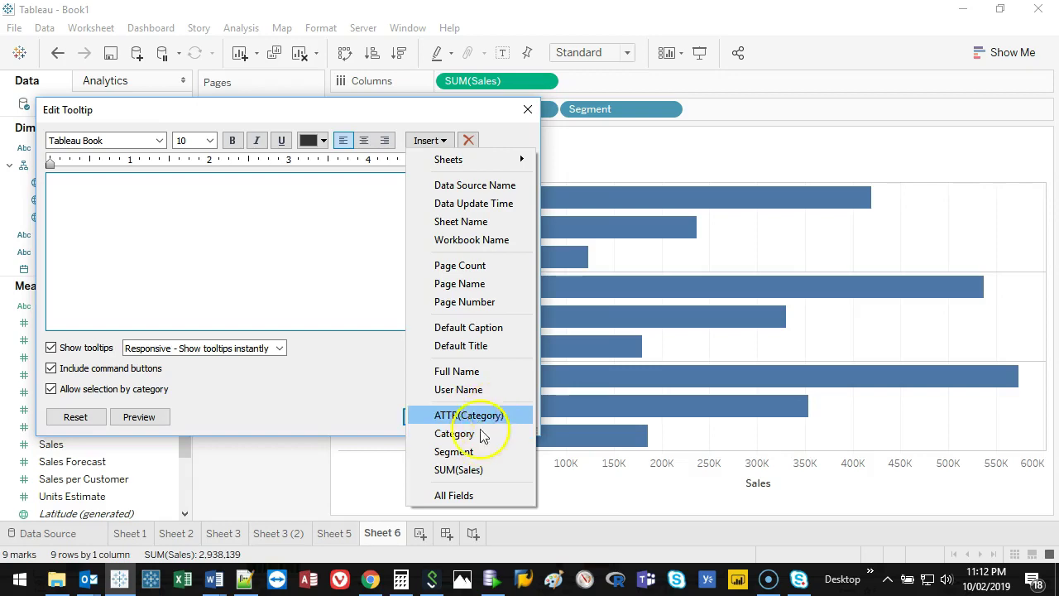
click(472, 431)
click(431, 415)
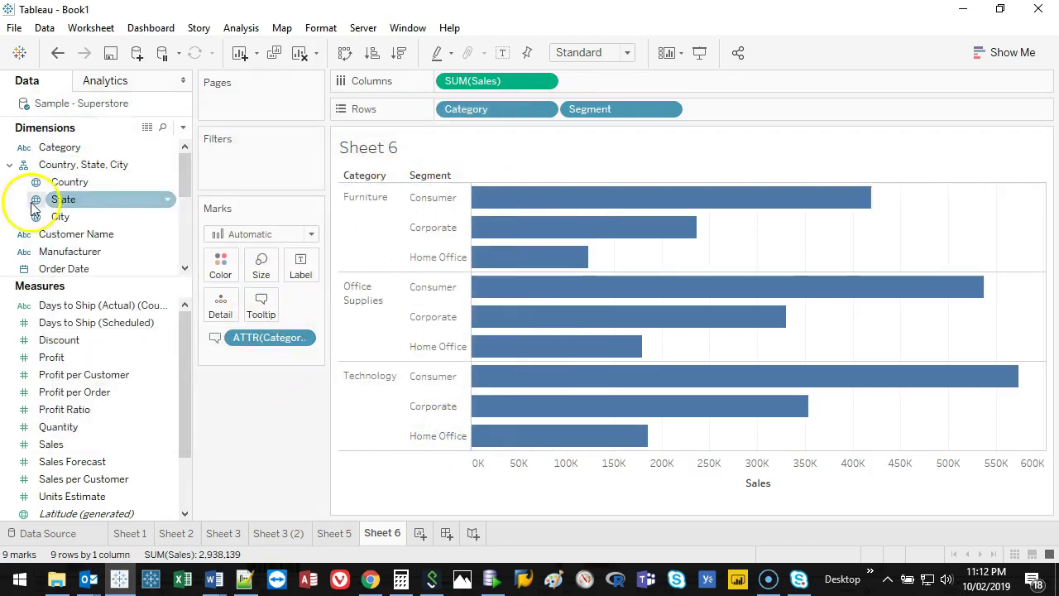
drag(183, 171, 183, 177)
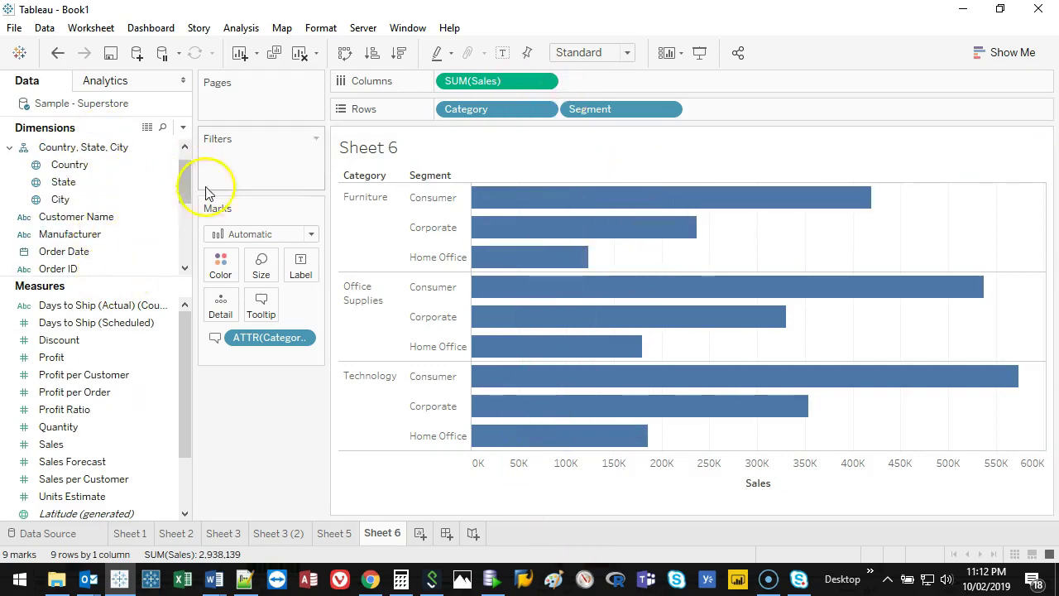
Step: Reopen the tooltip editor to check it, then close it without changes
click(257, 315)
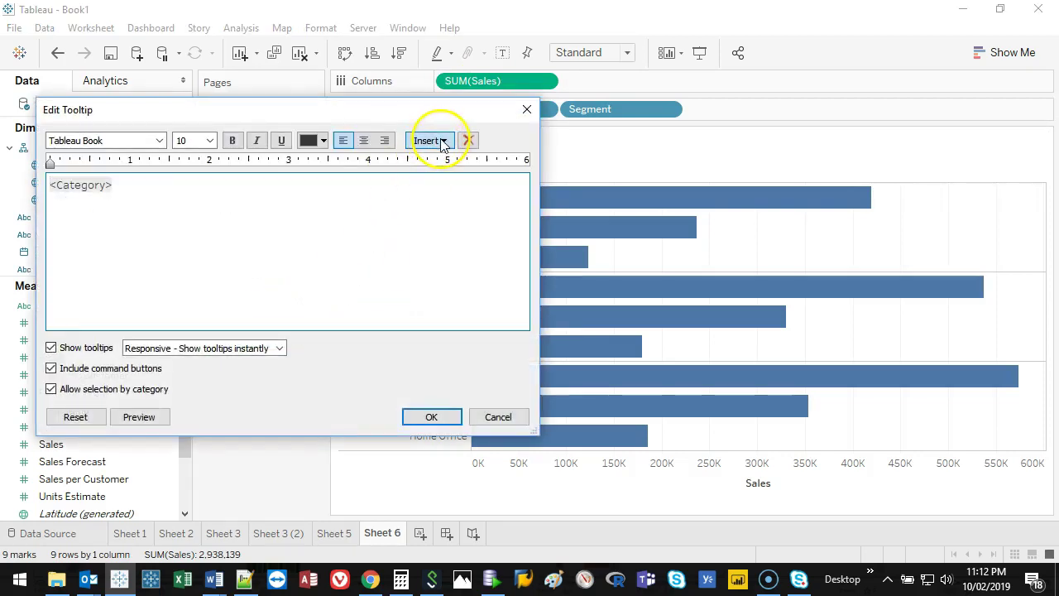
click(441, 141)
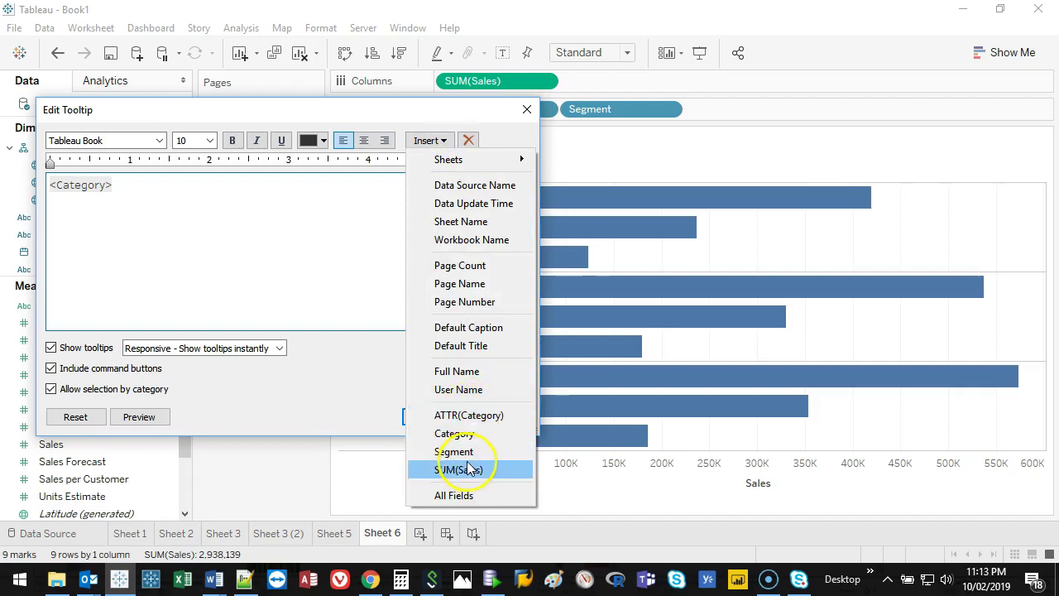
click(336, 300)
click(527, 109)
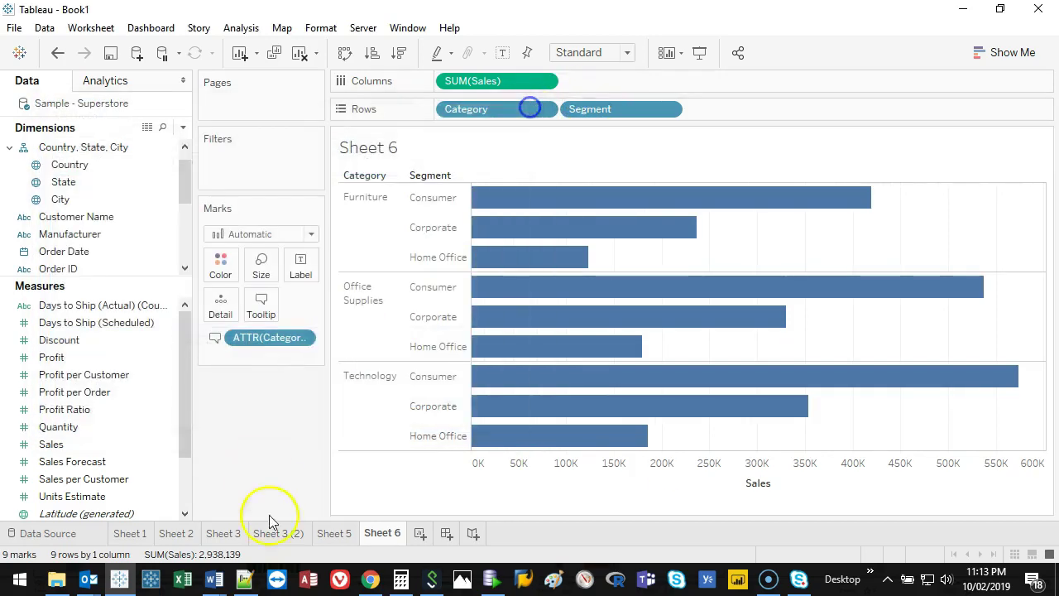